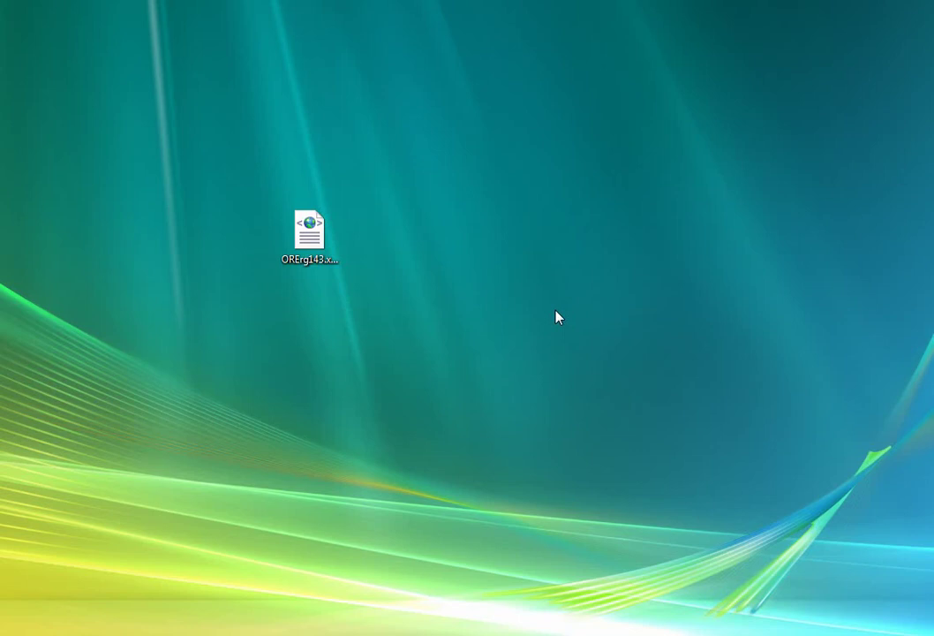
View the XML finding aid in the browser, scrolling through it, then close it
double_click(309, 231)
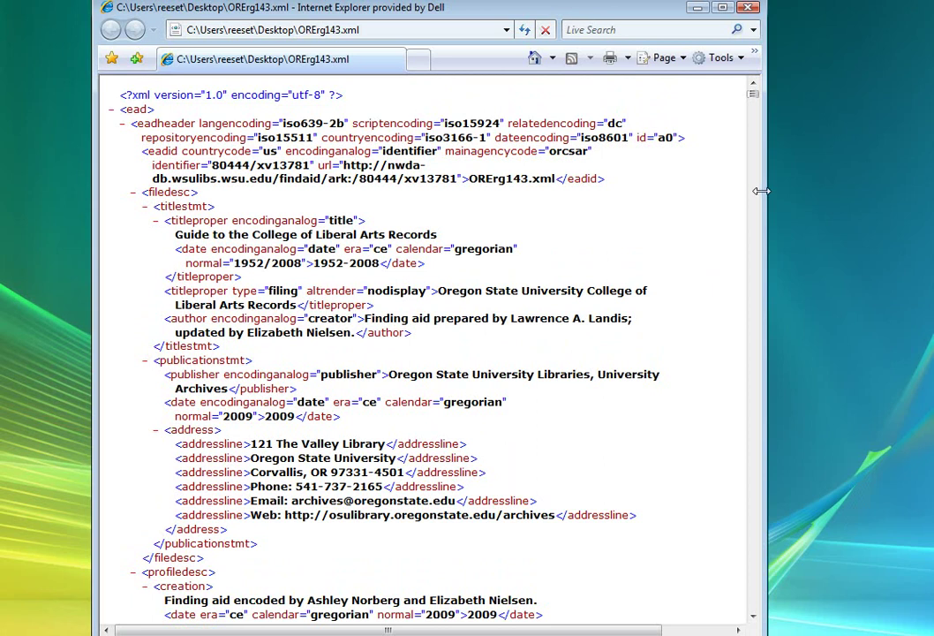
scroll(757, 115, down, 20)
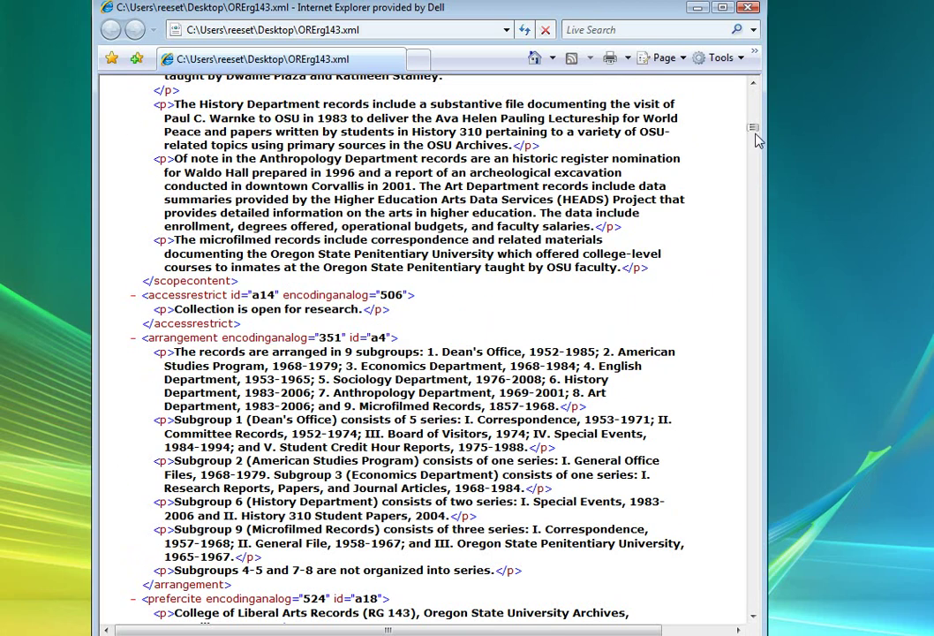
drag(756, 140, 782, 46)
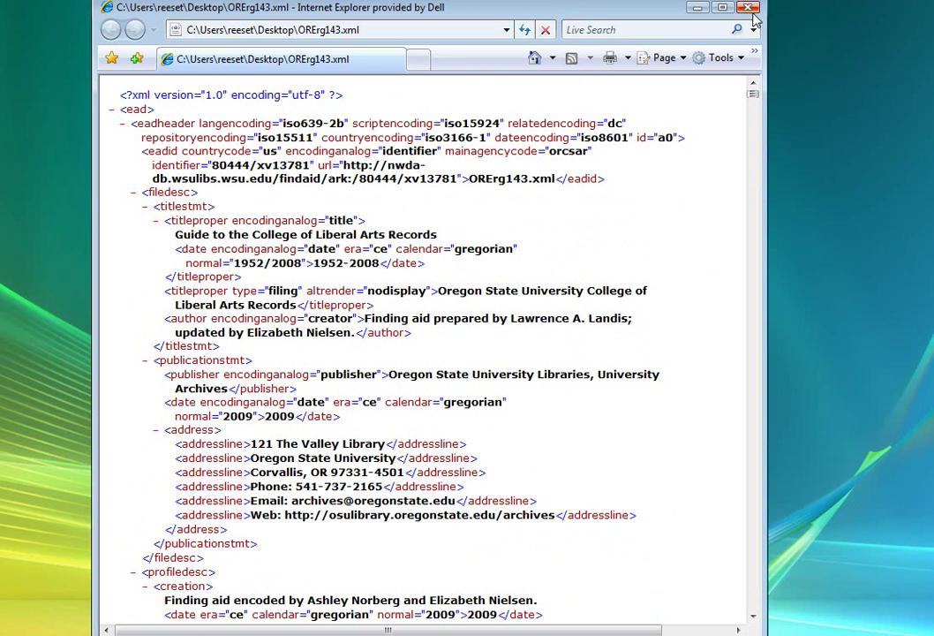
click(752, 11)
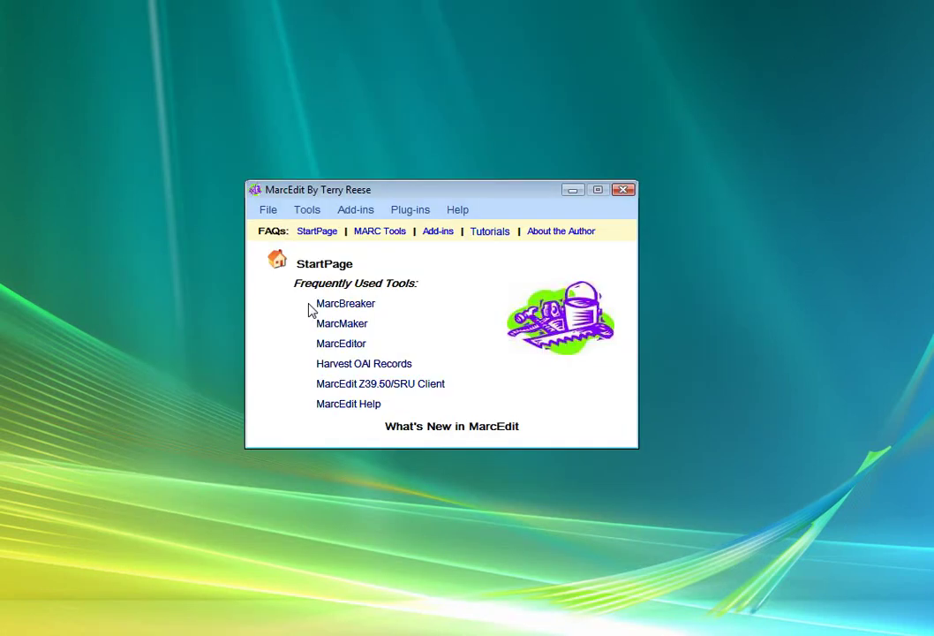
Open MARC Tools and select the custom OSU EAD => MARC conversion
click(311, 307)
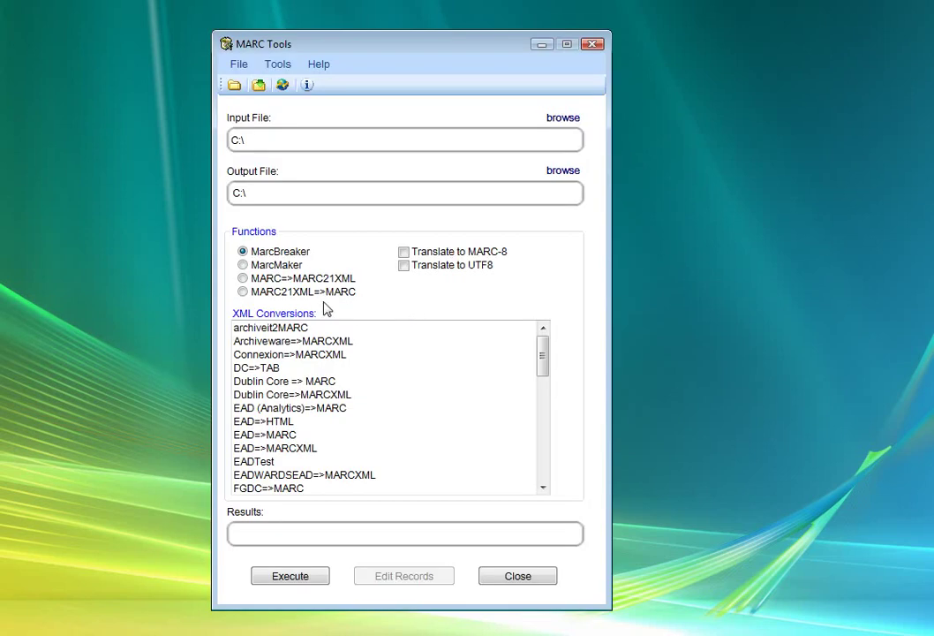
click(542, 487)
click(543, 487)
click(542, 487)
click(542, 487)
scroll(542, 415, down, 1)
mouse_move(542, 392)
mouse_down()
mouse_move(547, 434)
mouse_move(546, 375)
mouse_up()
click(262, 380)
click(263, 369)
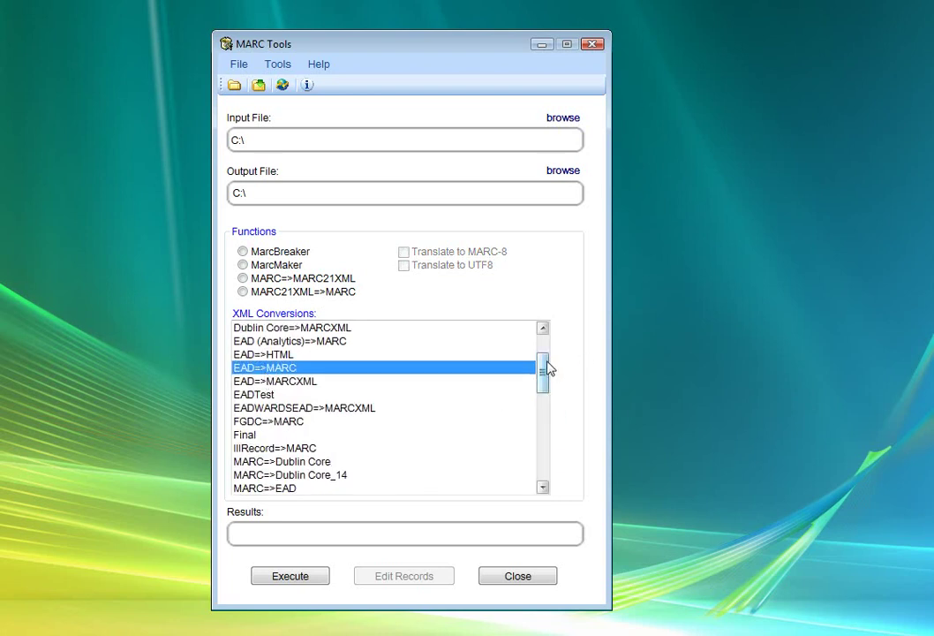
drag(553, 369, 540, 457)
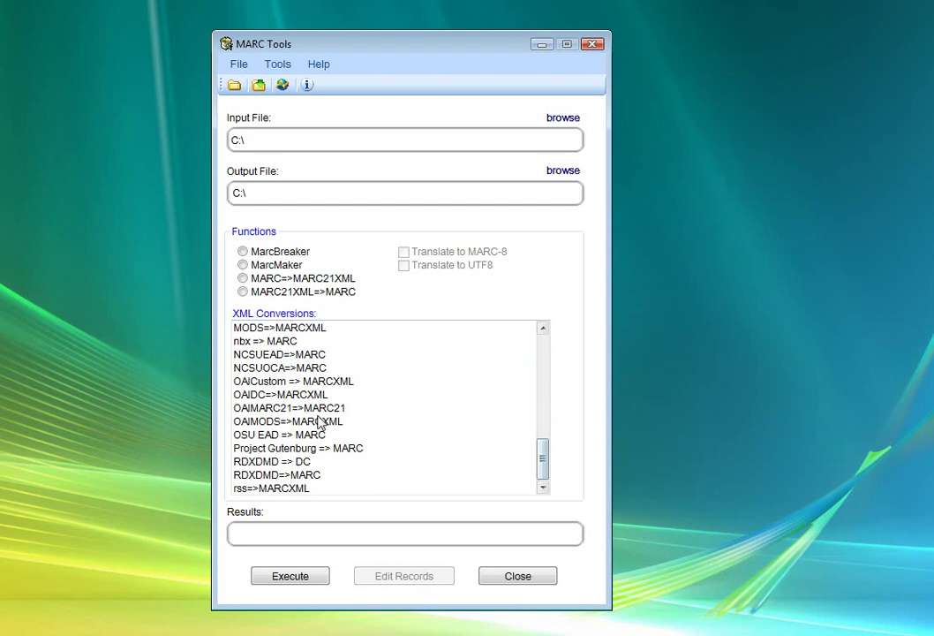
click(285, 434)
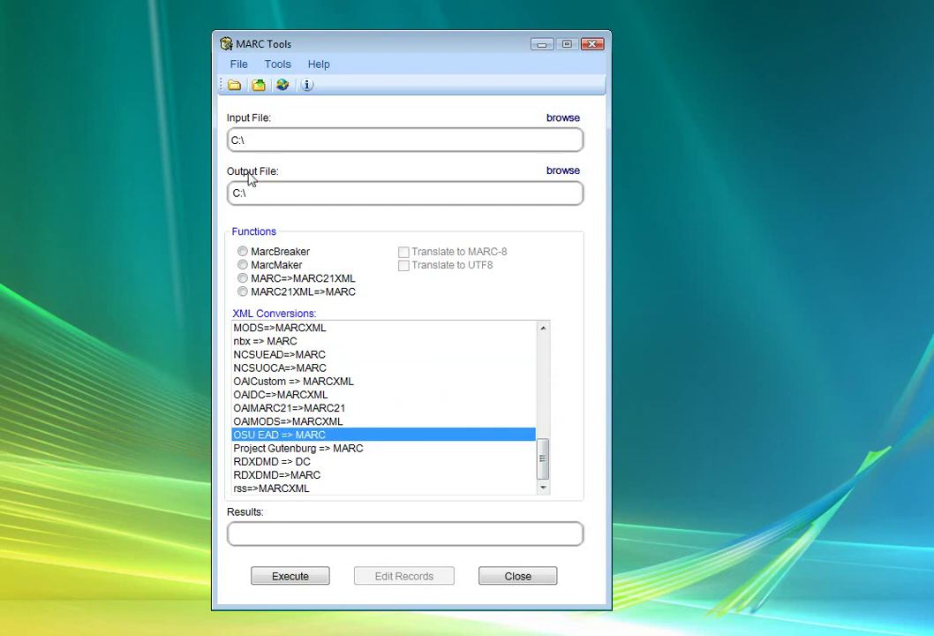
Set ORErg143.xml as the input file, filtering the browser to XML files
click(234, 85)
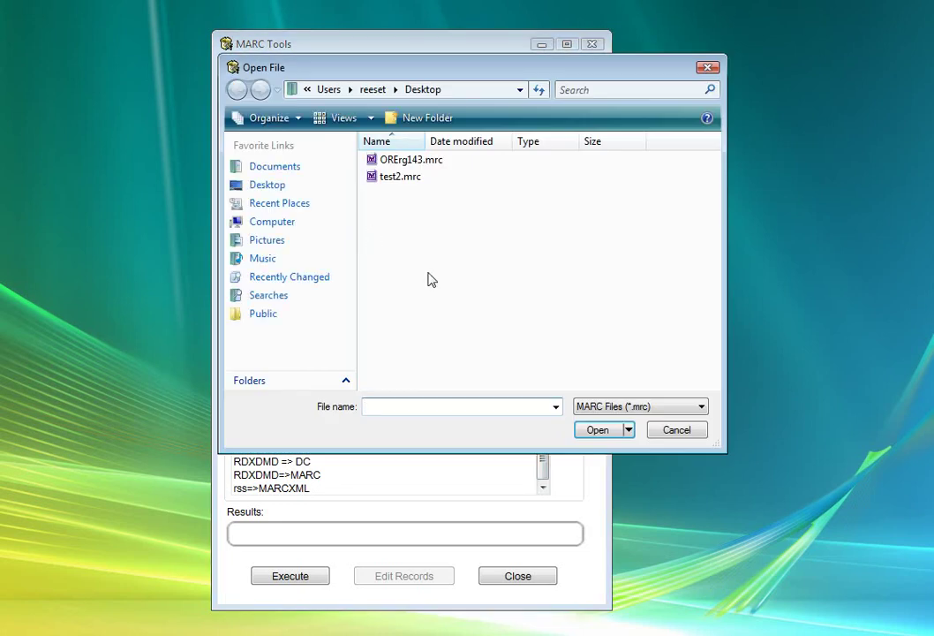
click(609, 408)
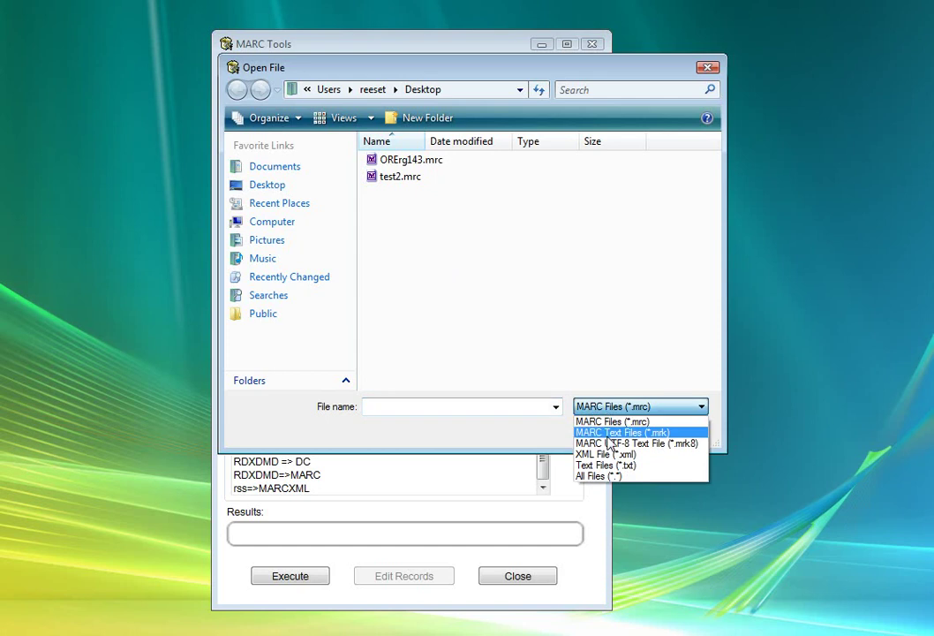
click(605, 452)
double_click(401, 161)
Save the output as ORErg143.mrc, replacing the existing file, and run the conversion
click(259, 86)
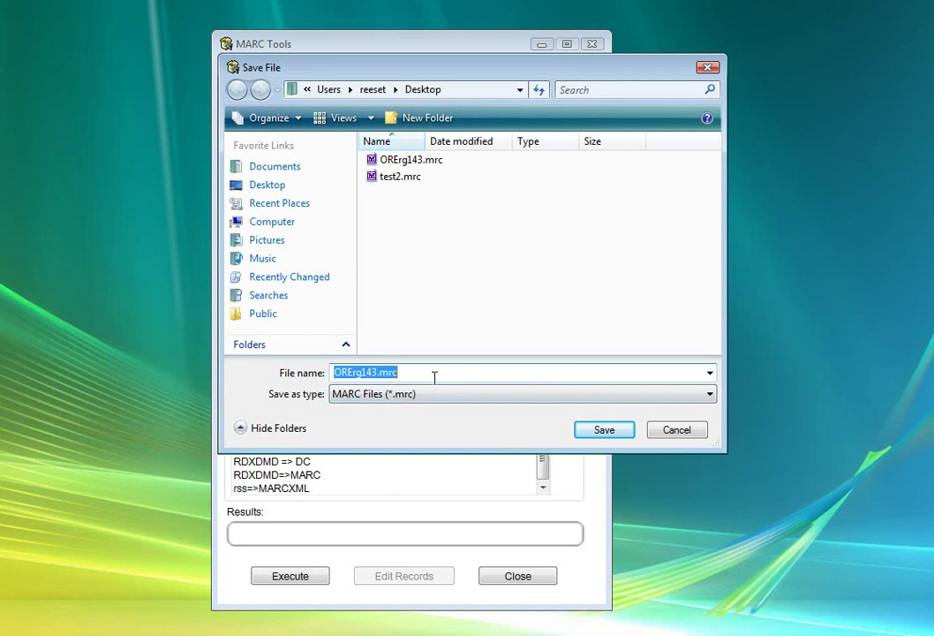
click(435, 373)
click(603, 428)
click(493, 313)
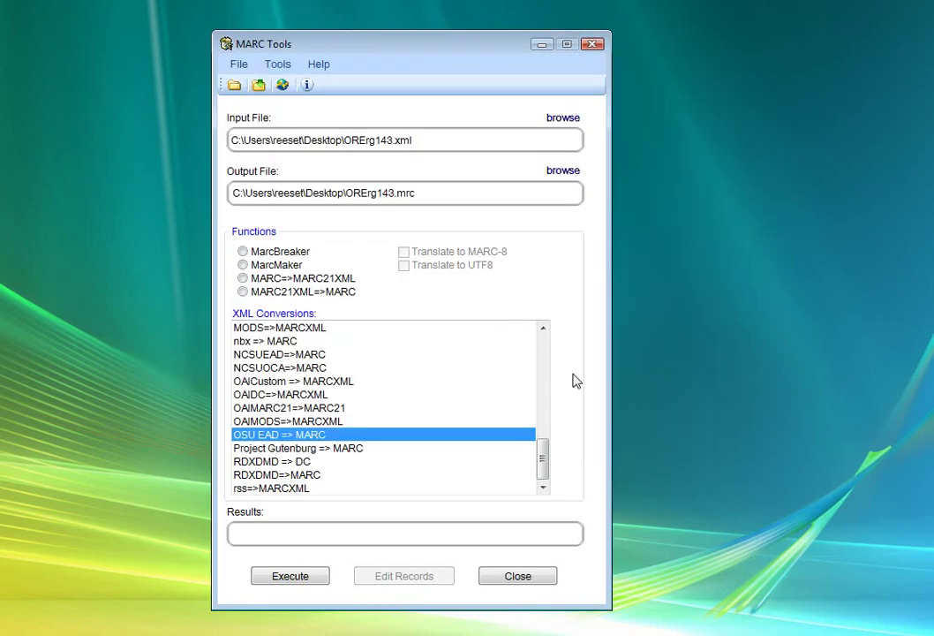
click(293, 578)
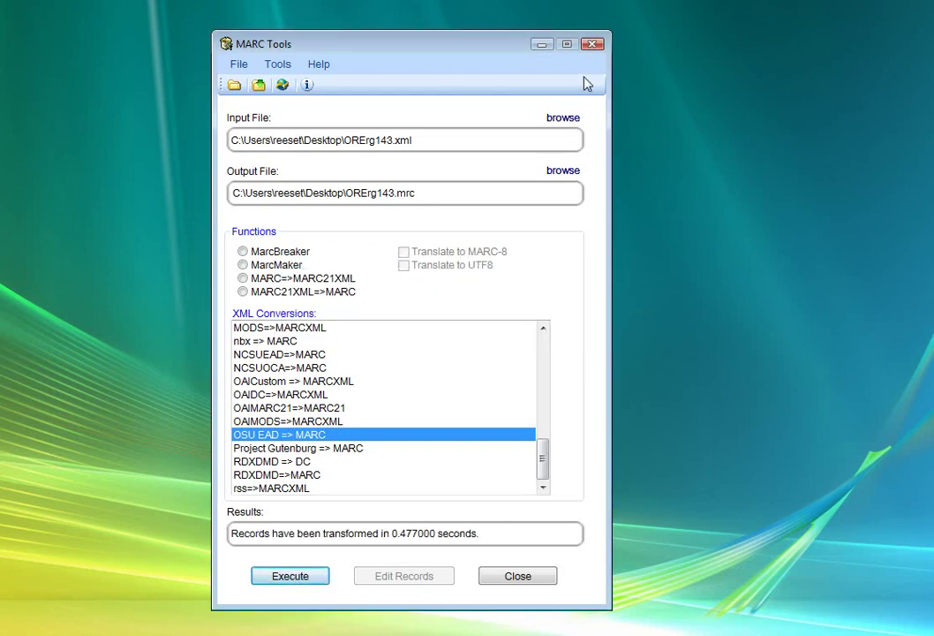
Close MARC Tools, reopen it via MarcBreaker, and set ORErg143.mrc as the input file
click(591, 43)
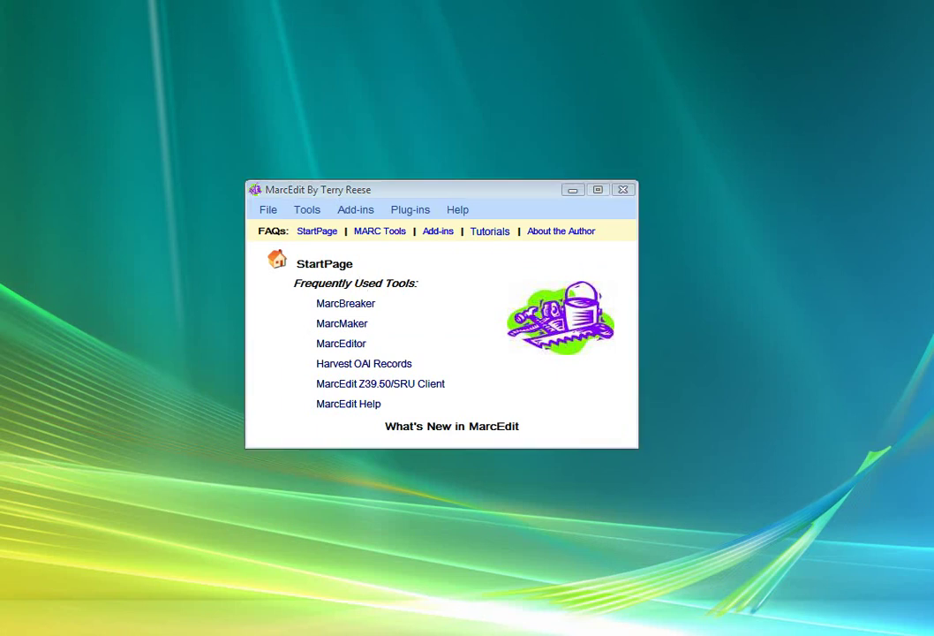
drag(5, 530, 363, 521)
click(346, 304)
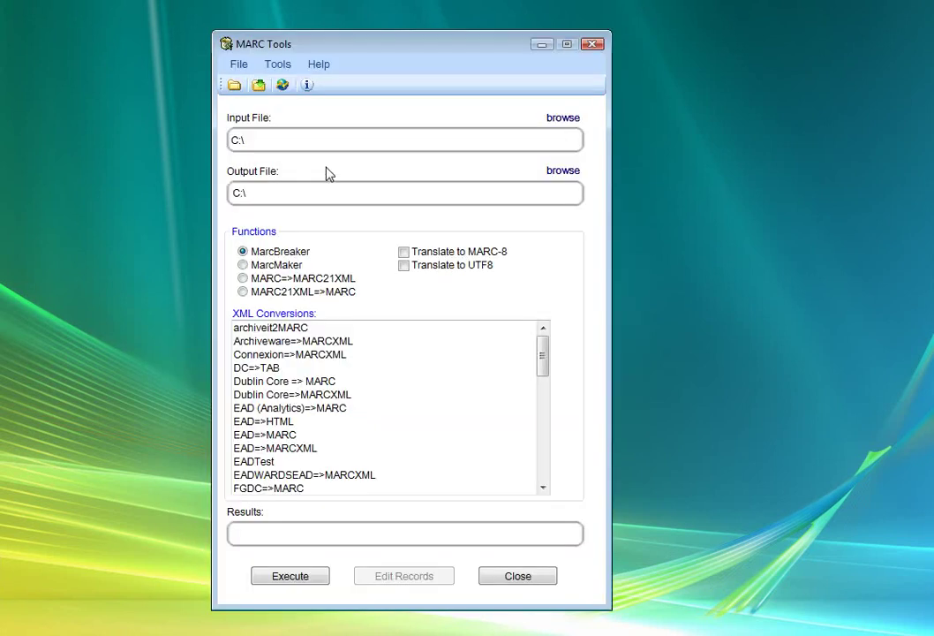
click(234, 86)
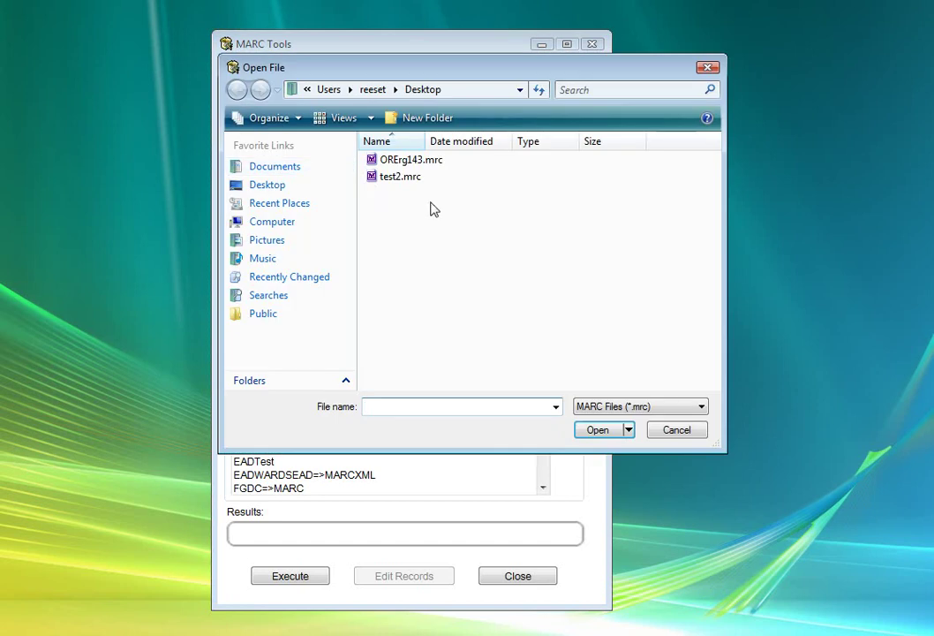
double_click(431, 159)
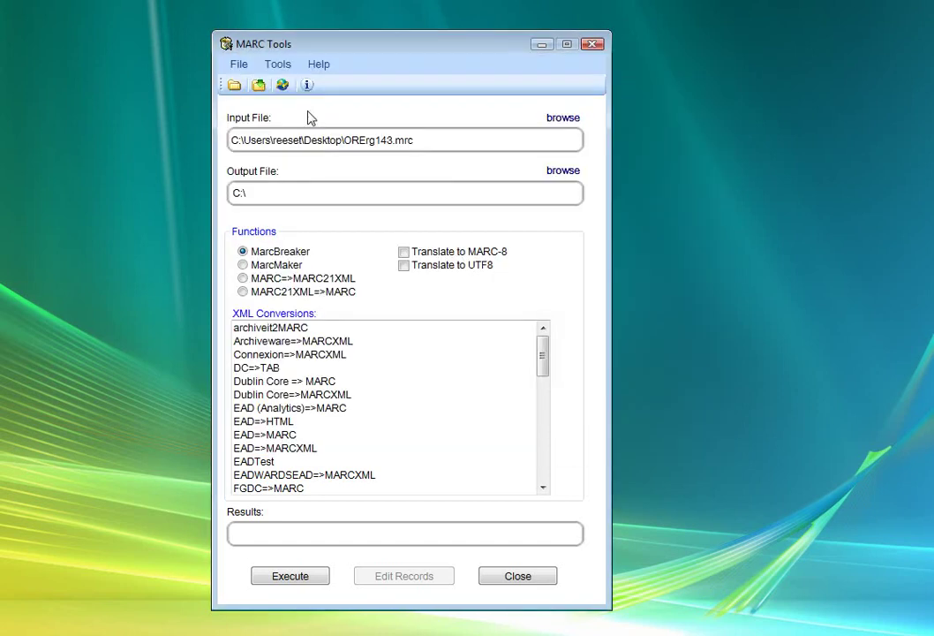
Break the record into ORErg143.mrk and open it in the MarcEditor
click(259, 85)
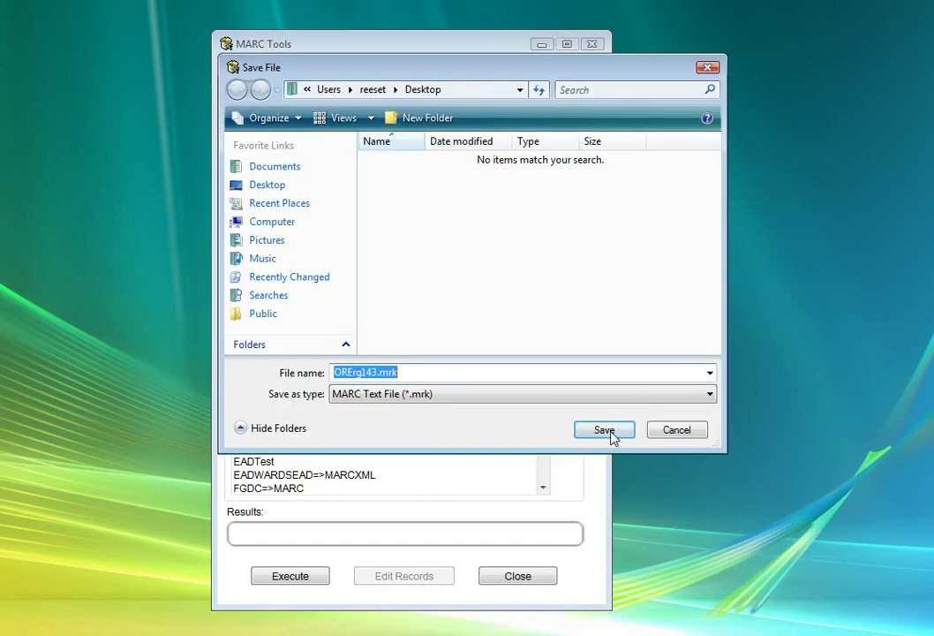
click(609, 432)
click(300, 576)
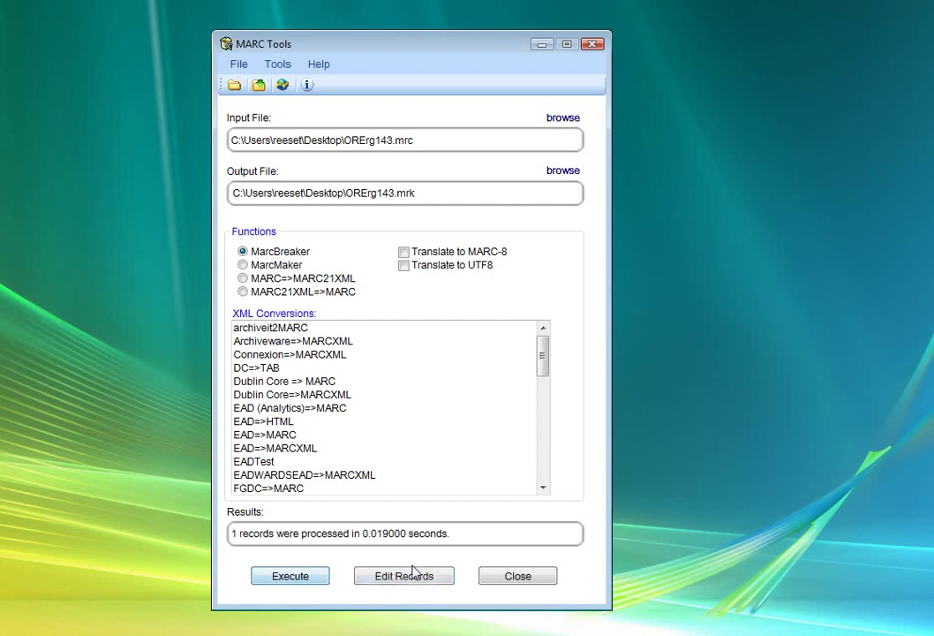
click(413, 574)
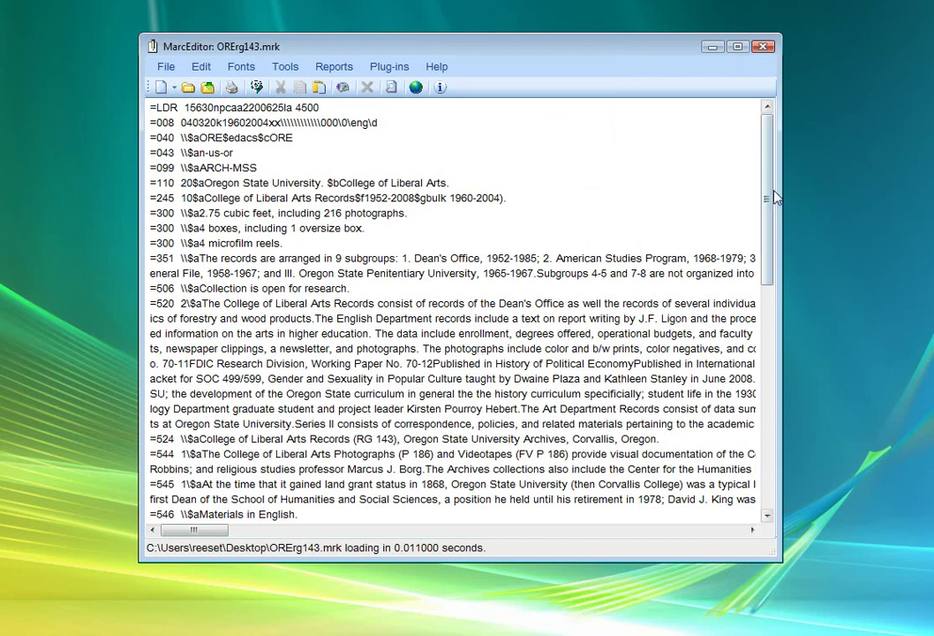
Scroll through the ORErg143.mrk record from the LDR to the 856 and 949 fields
drag(771, 177, 788, 394)
click(284, 363)
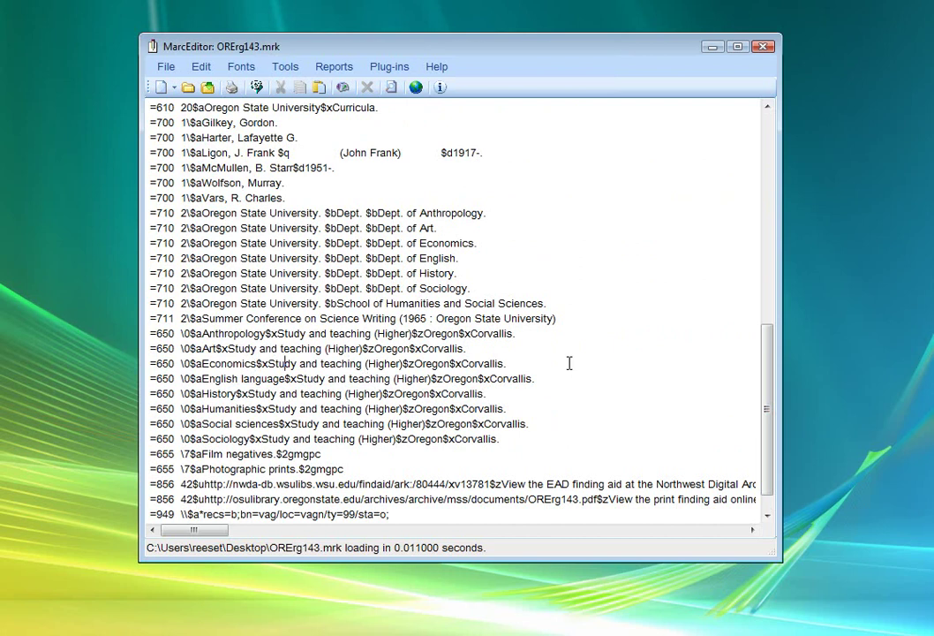
drag(767, 325, 773, 365)
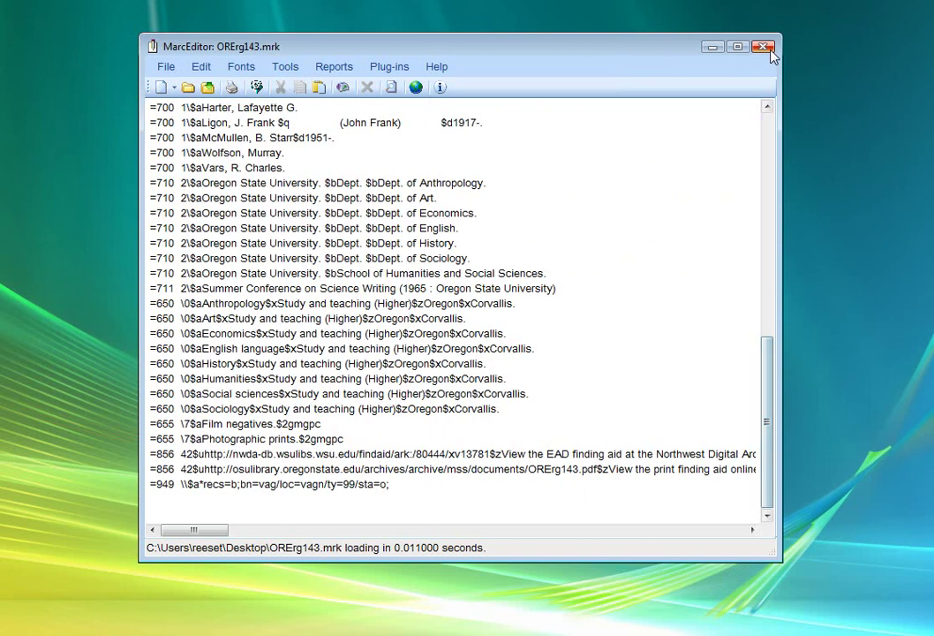
drag(768, 362, 767, 108)
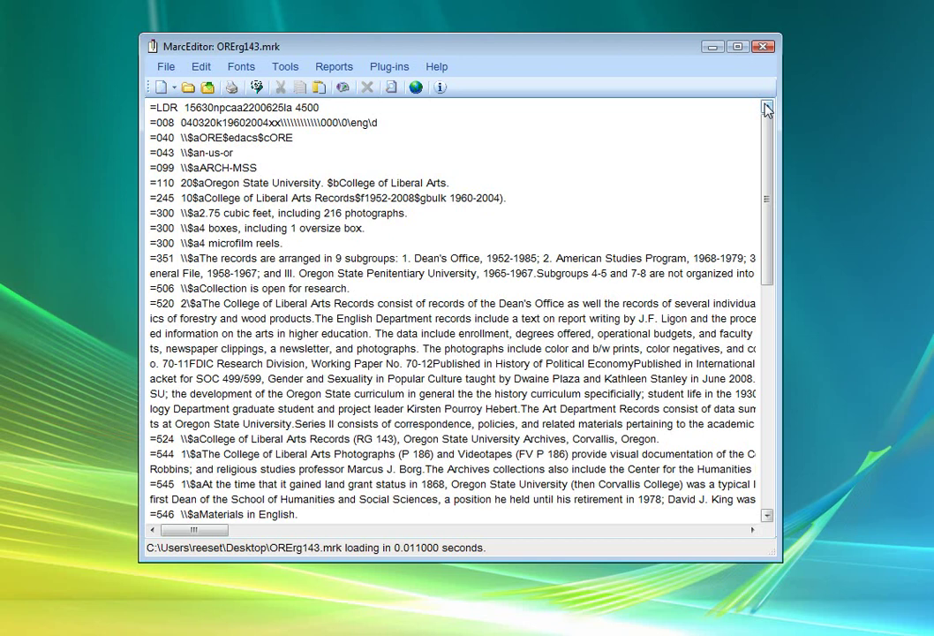
Close the record editor and add a new XML function named 'OSU EAD => MARCXML' in MARC Tools
click(767, 46)
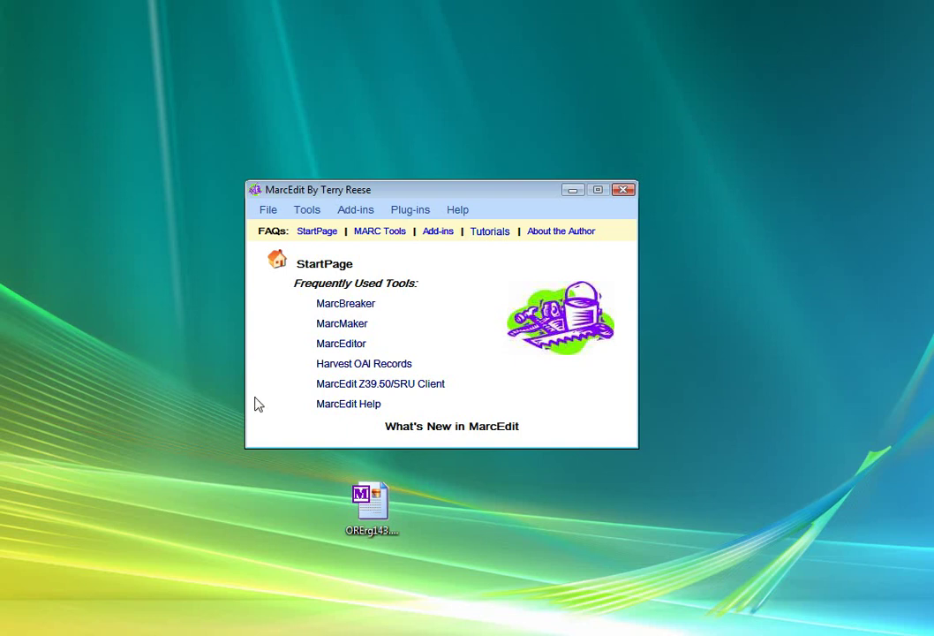
click(322, 305)
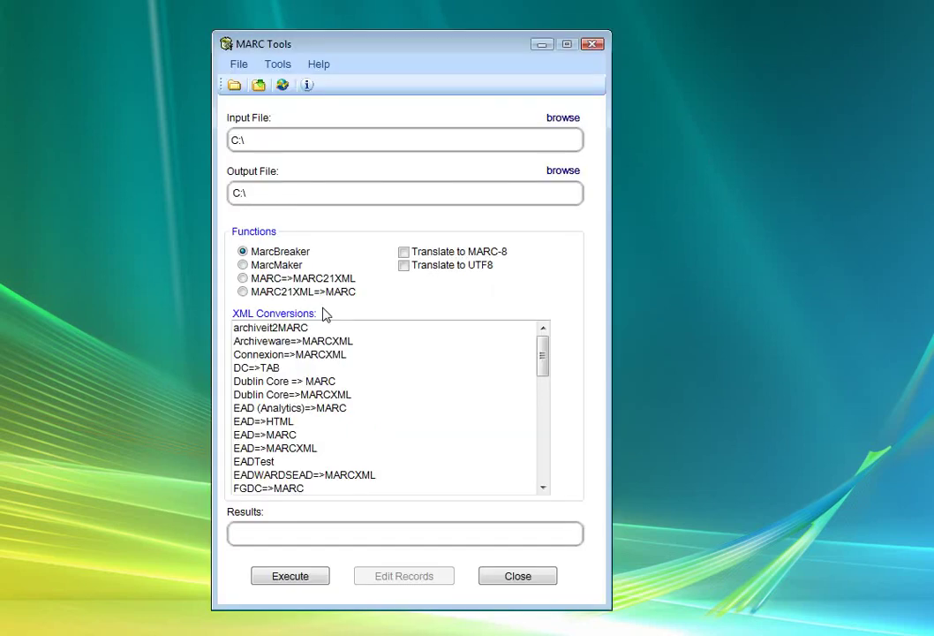
click(277, 70)
click(288, 99)
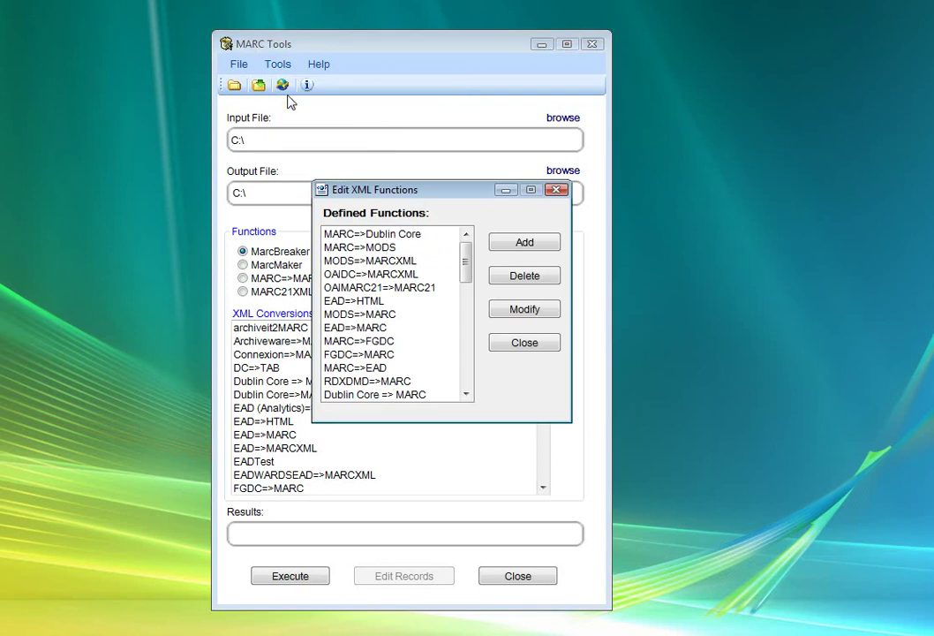
click(521, 244)
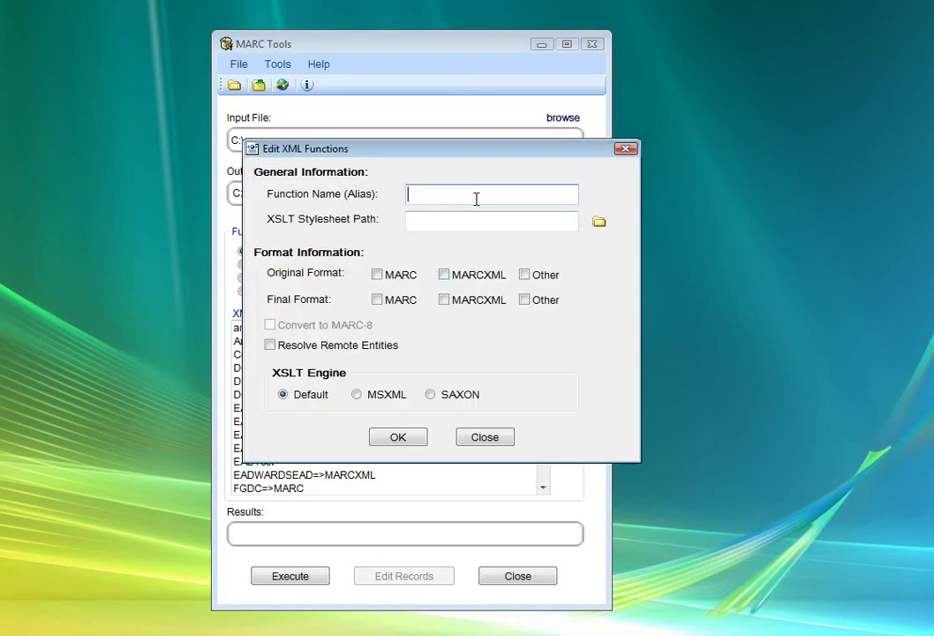
text(OSU EAD => MARCXML)
Select the OSUEADlitetoMARC21slimXML.xsl stylesheet from the MarcEdit bin\Debug\XSLT folder
click(599, 222)
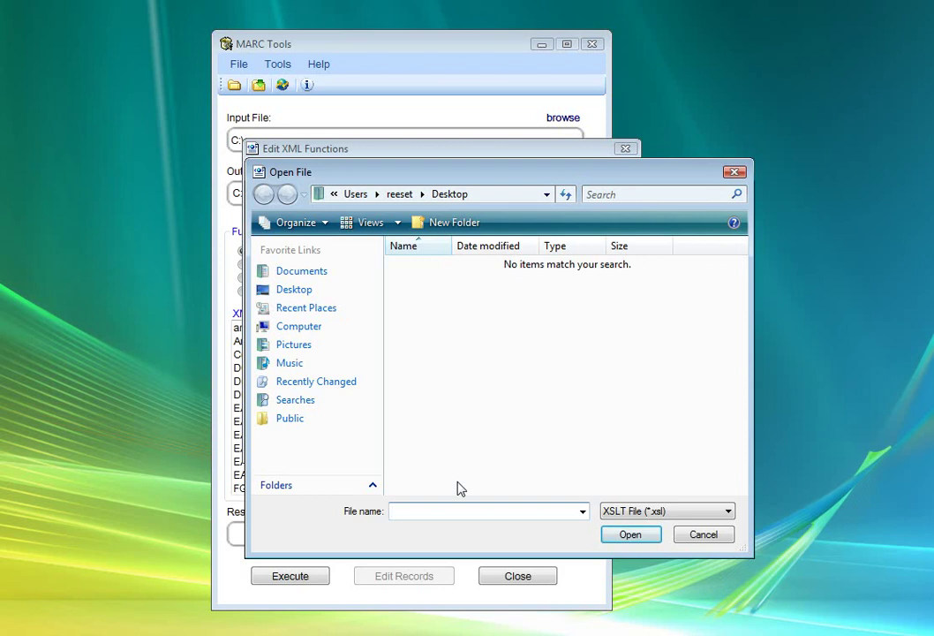
text(c:\)
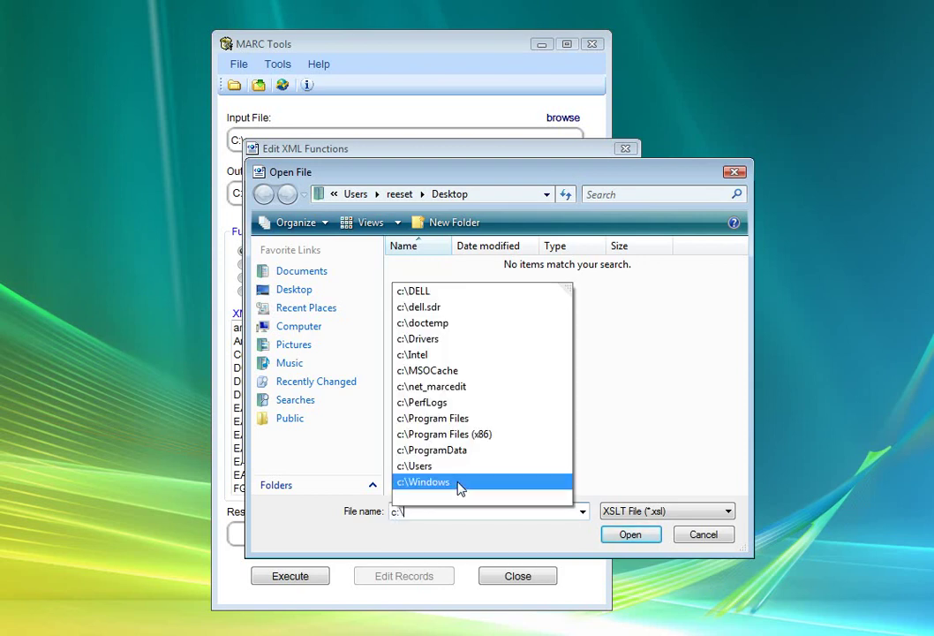
text(net_marcedit\c#)
key(BackSpace)
key(Down)
key(Return)
double_click(422, 299)
double_click(431, 283)
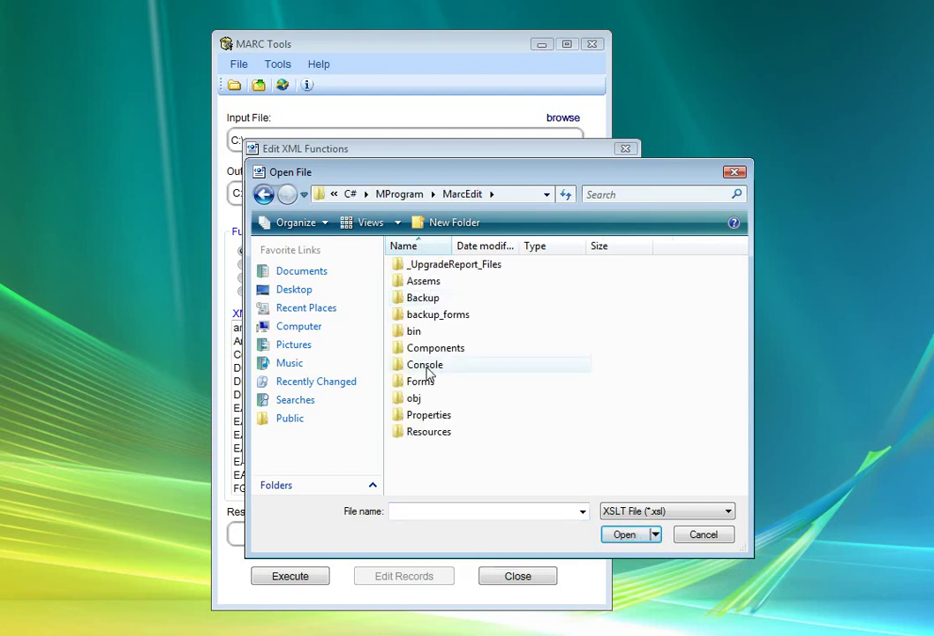
double_click(413, 333)
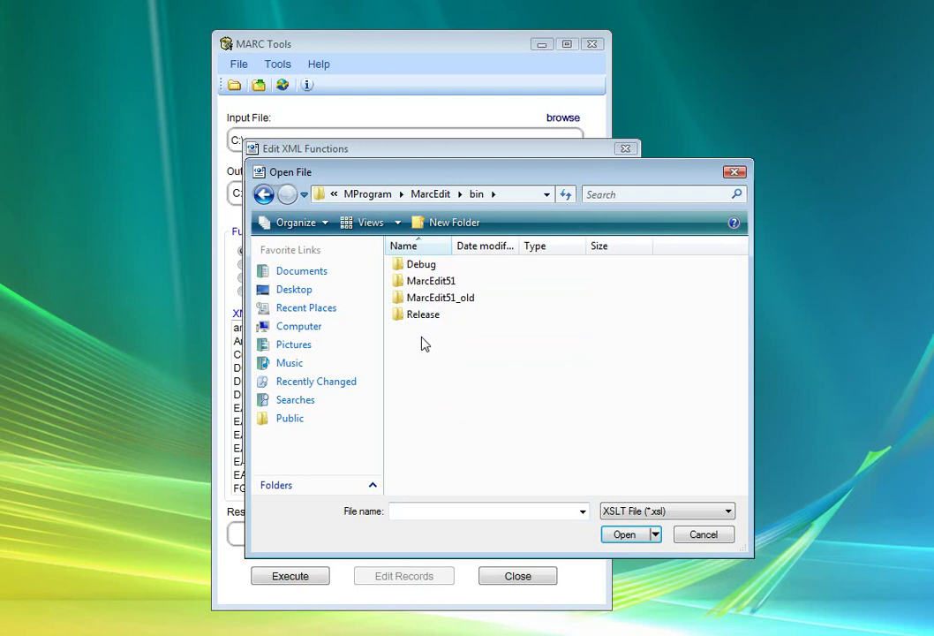
double_click(422, 265)
double_click(431, 446)
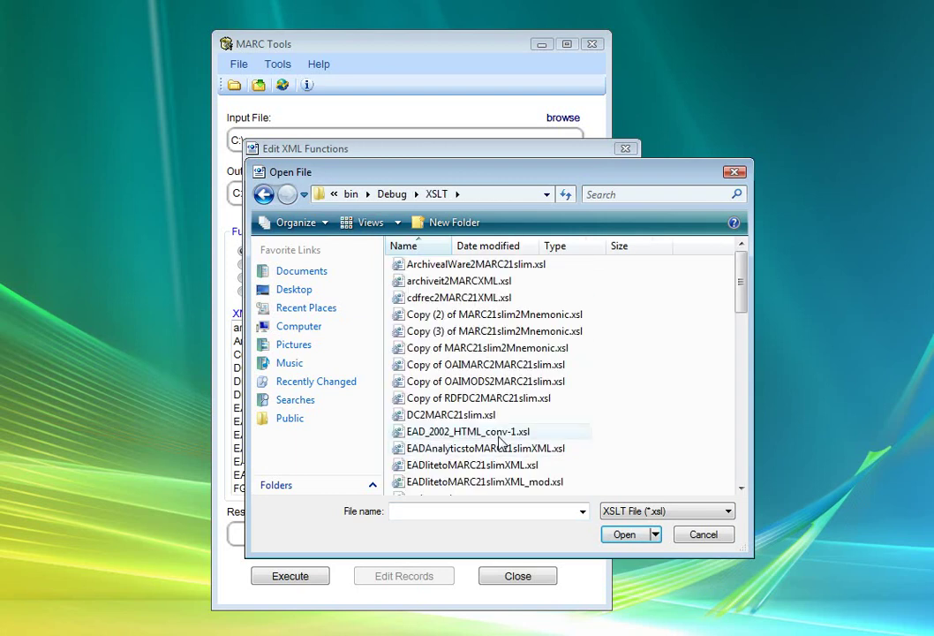
click(739, 462)
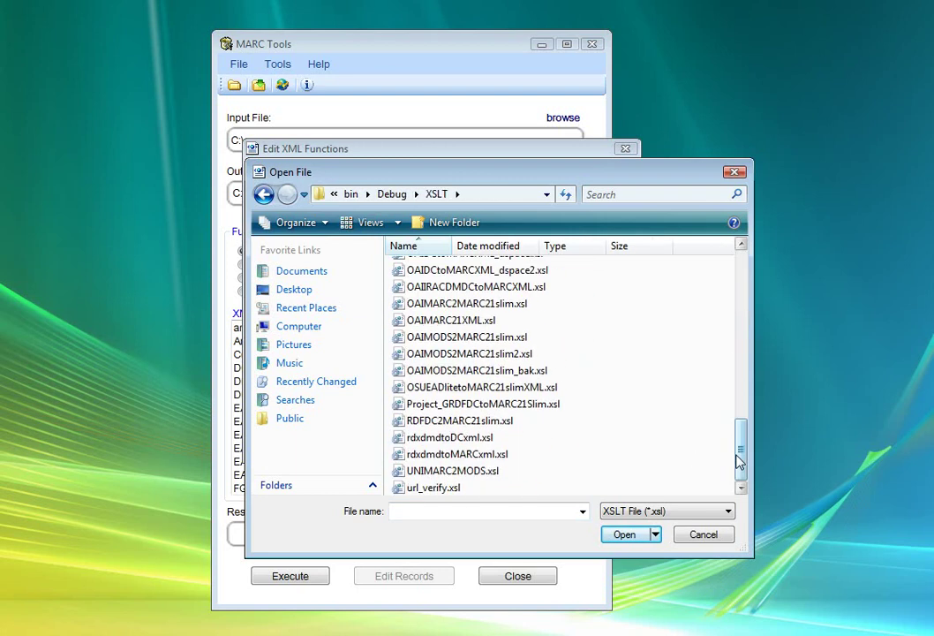
double_click(538, 388)
Set the original format to Other, save the function, and close the function list
click(528, 275)
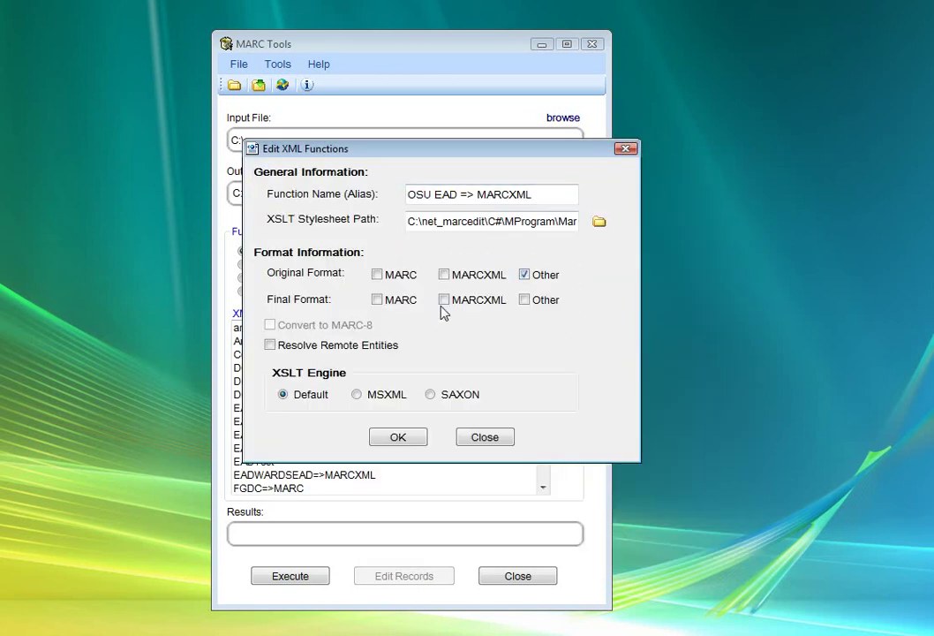
click(396, 442)
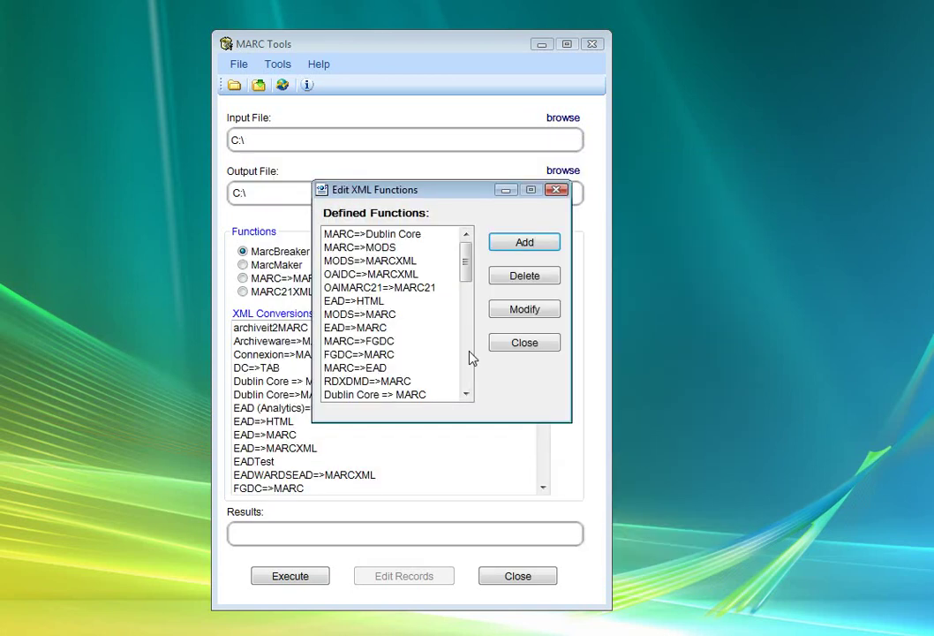
click(524, 343)
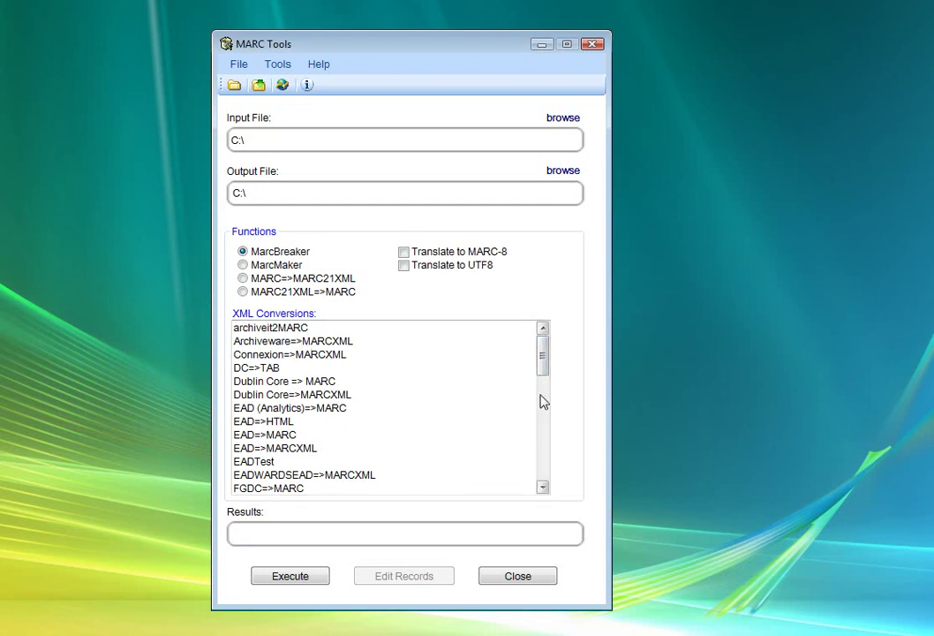
Select the OSU EAD => MARCXML conversion in the XML Conversions list
scroll(542, 406, down, 9)
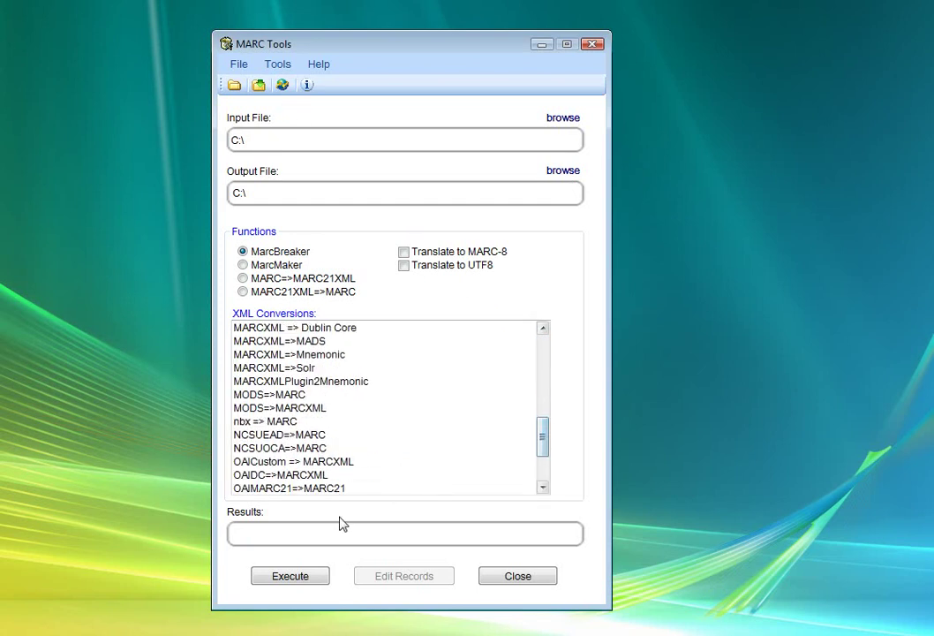
drag(540, 425, 542, 440)
click(300, 461)
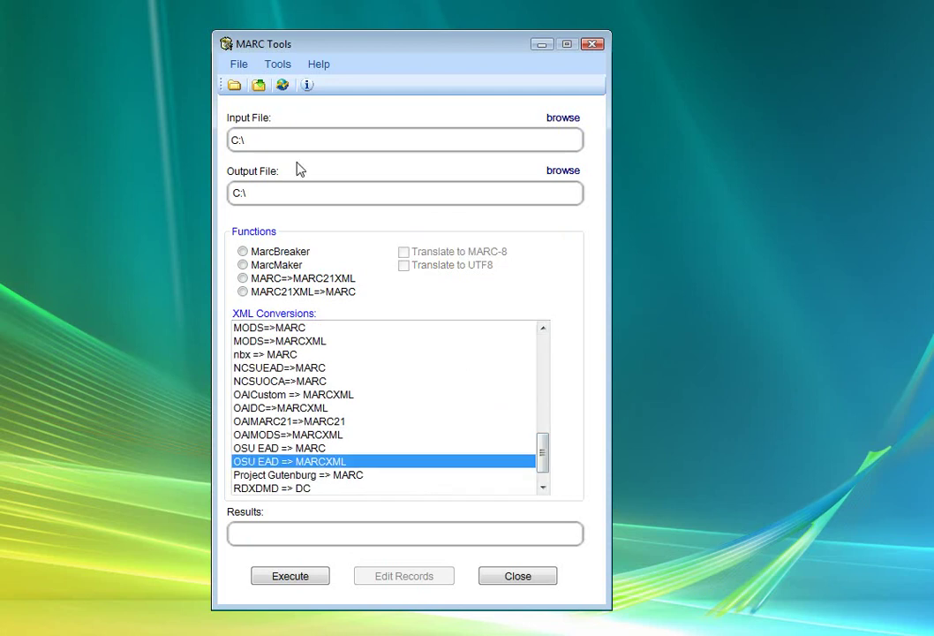
Load ORErg143.xml from the Desktop as the input file, filtering to XML files
click(234, 85)
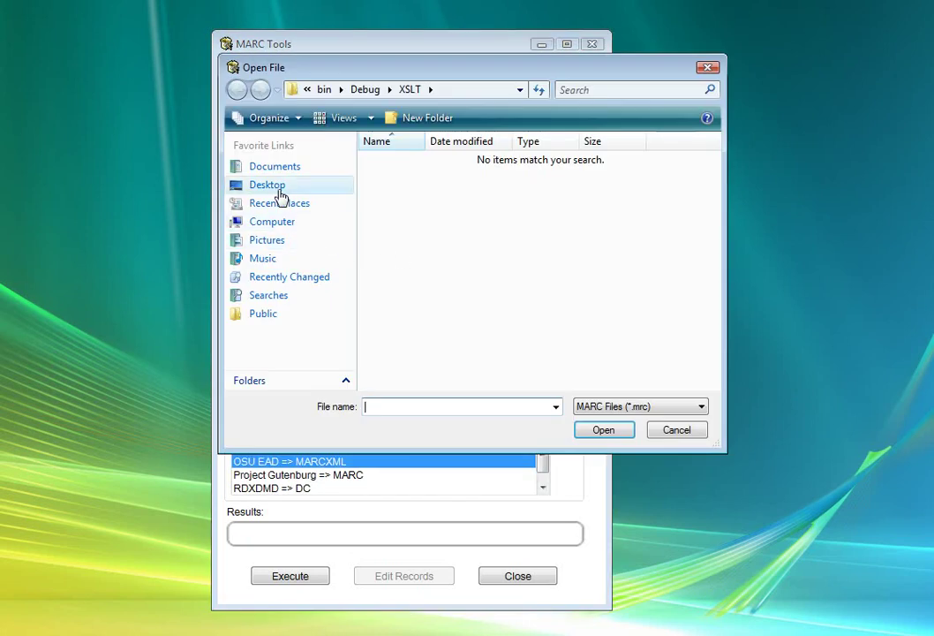
click(256, 188)
drag(760, 327, 744, 288)
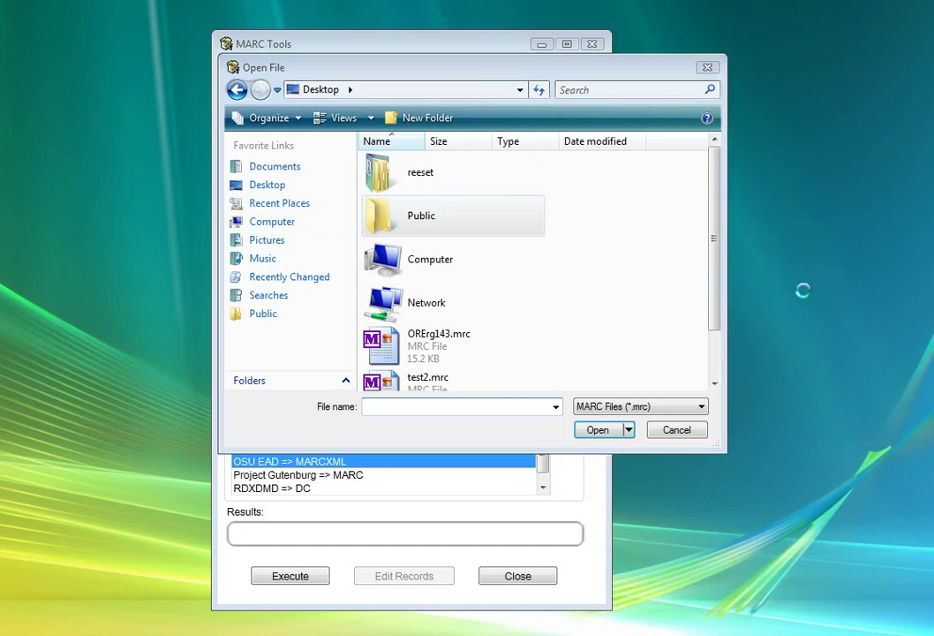
click(717, 367)
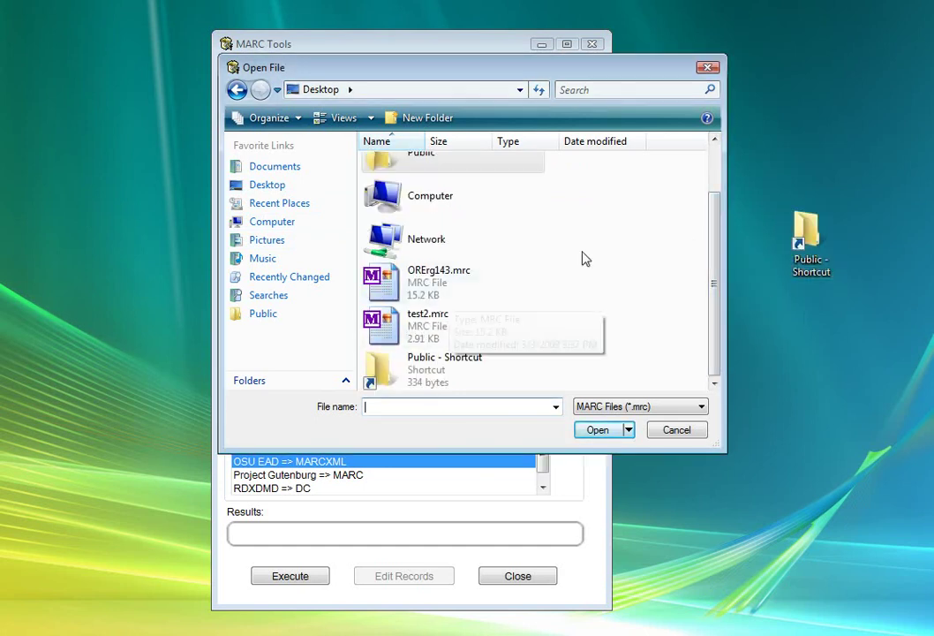
click(659, 407)
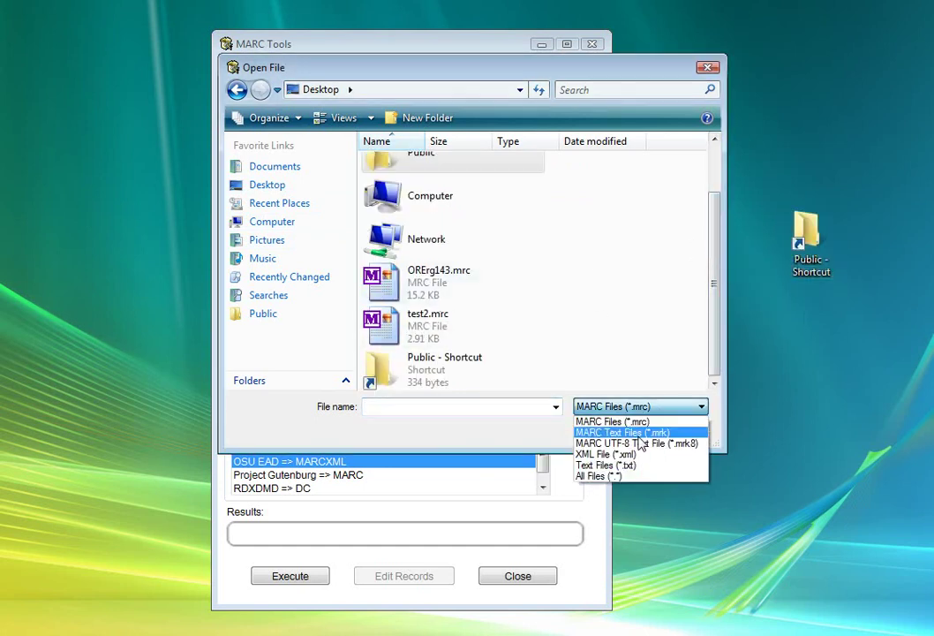
click(607, 454)
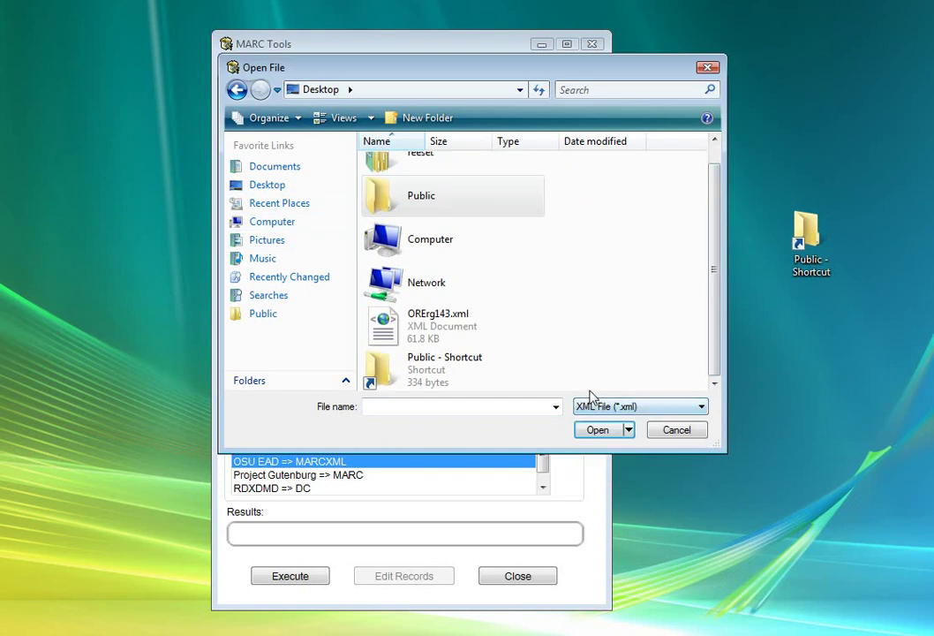
click(433, 334)
double_click(432, 334)
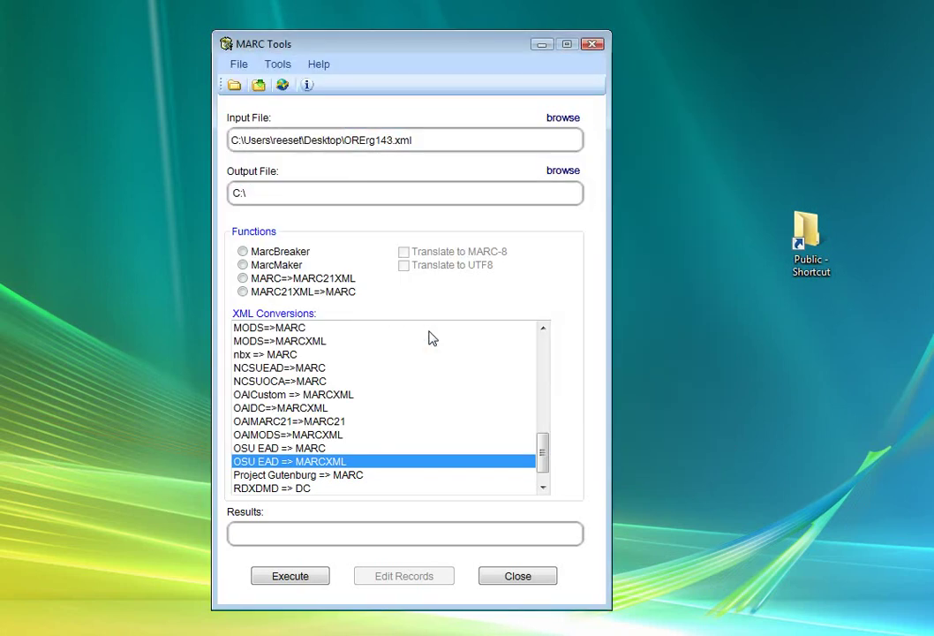
Set the output to an XML file named ORErg143MARCXML.xml on the Desktop
click(258, 87)
click(646, 395)
click(603, 452)
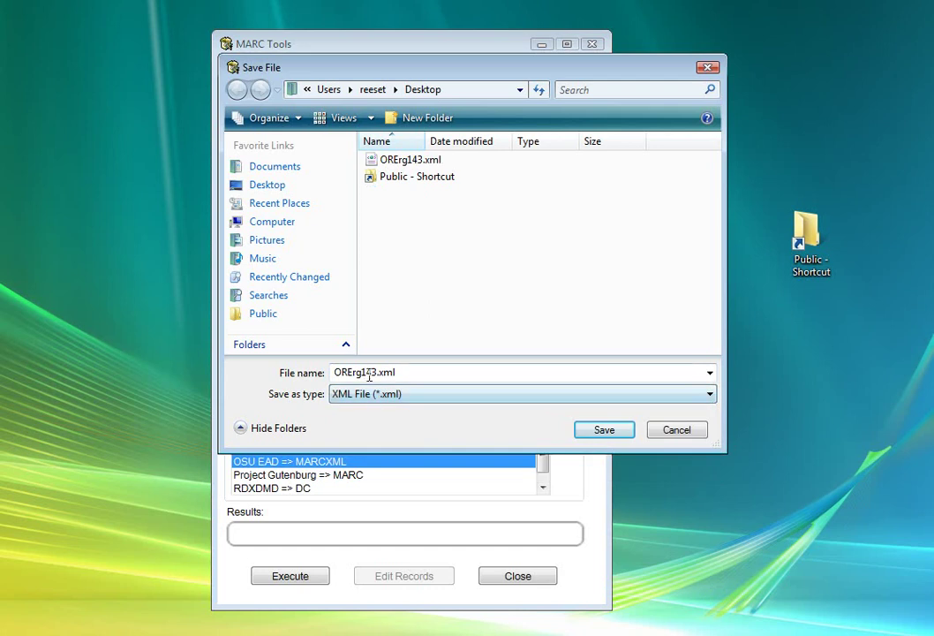
double_click(372, 372)
click(379, 372)
text(MARCXML)
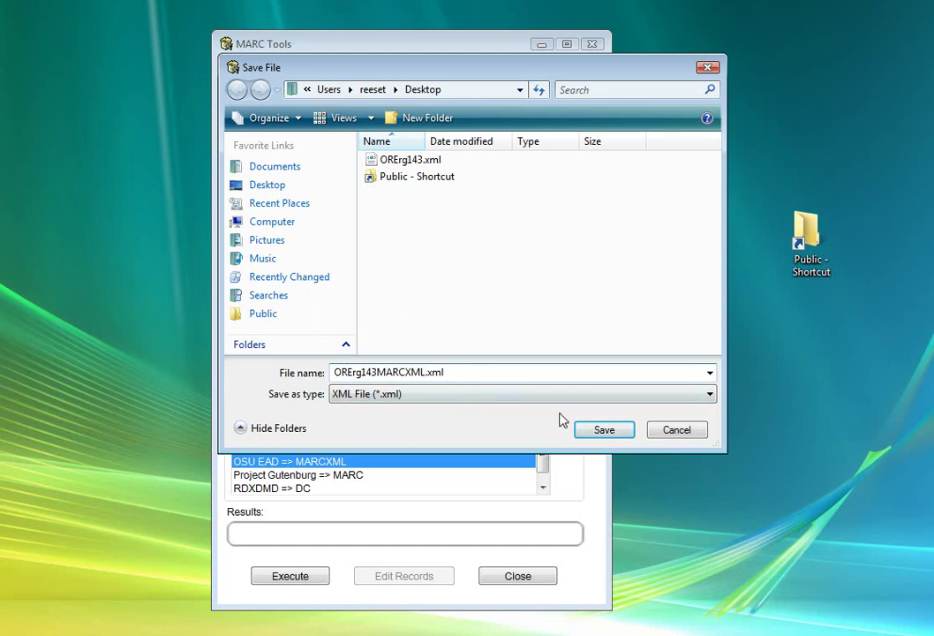
click(605, 431)
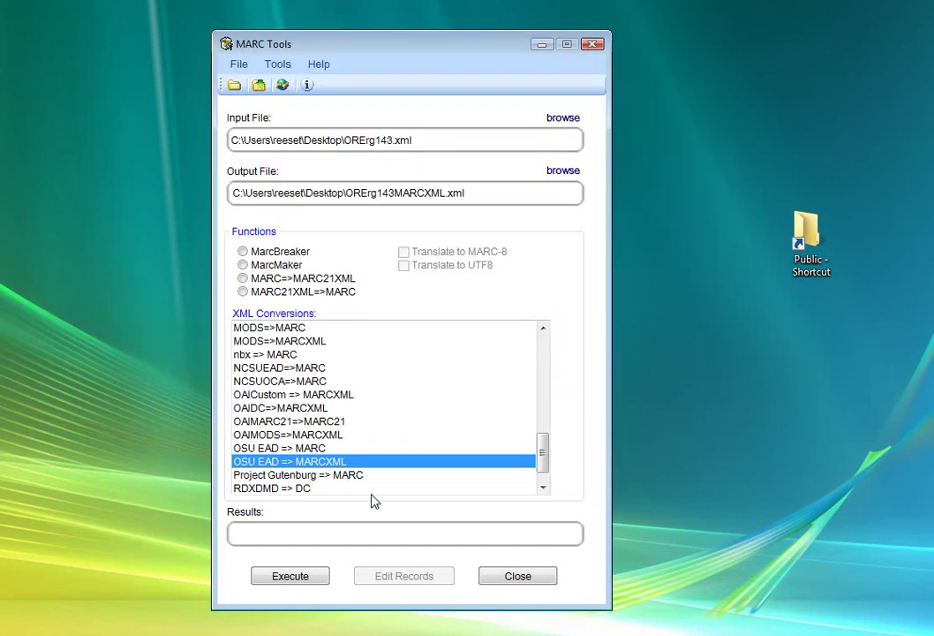
Run the MARCXML conversion and open ORErg143MARCXML.xml from the desktop in Internet Explorer
click(279, 578)
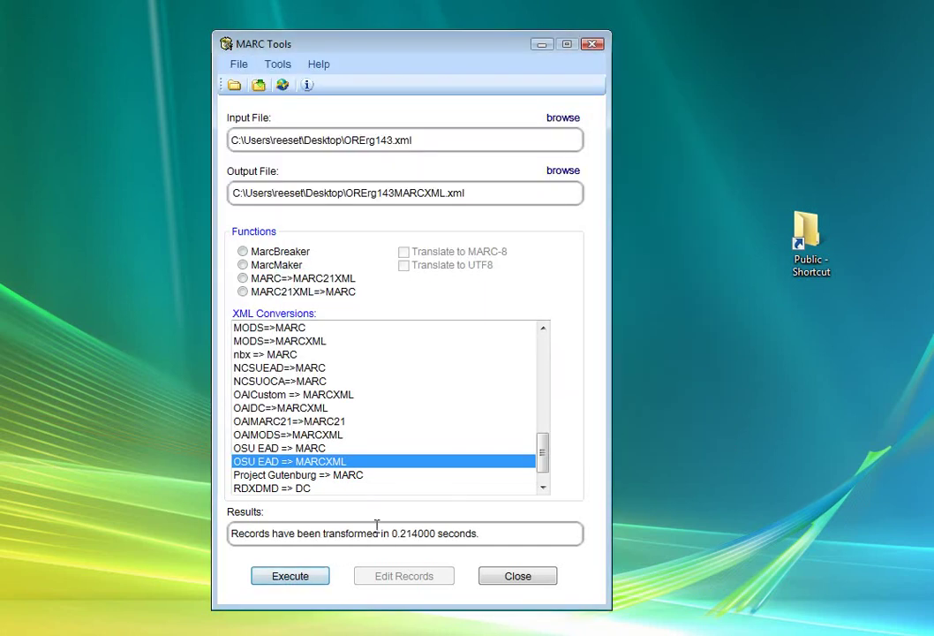
click(542, 44)
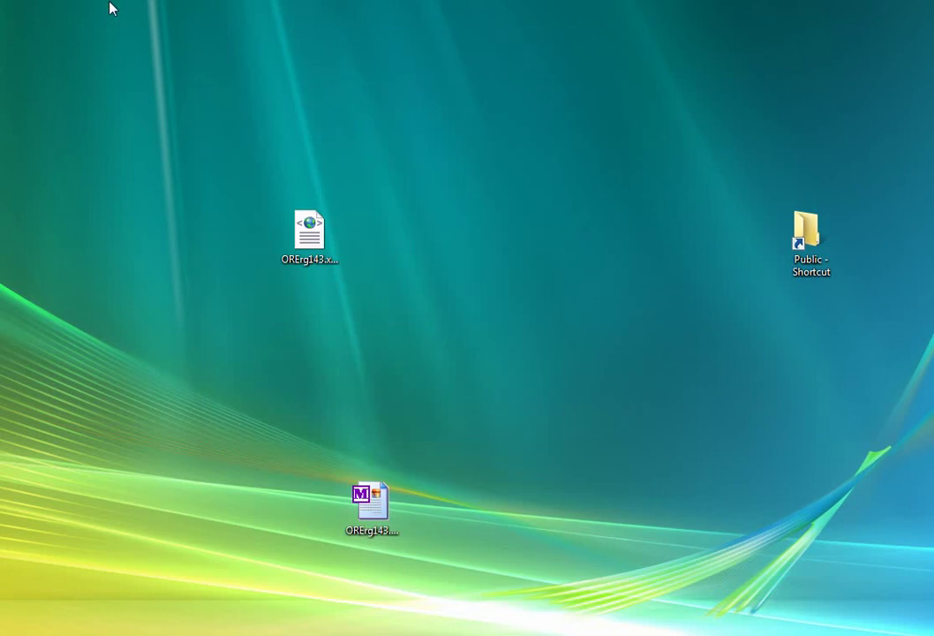
drag(205, 240, 446, 268)
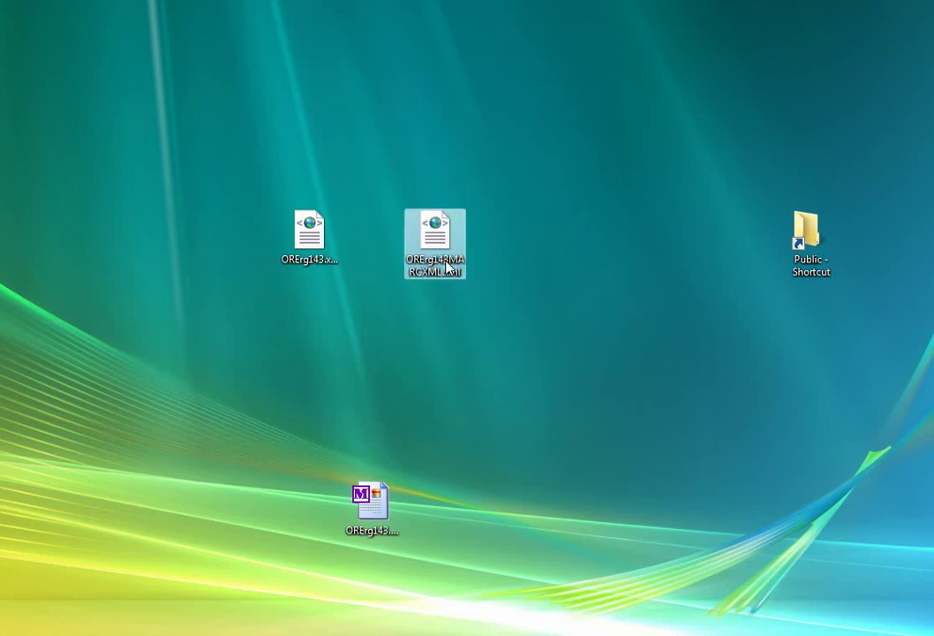
double_click(446, 265)
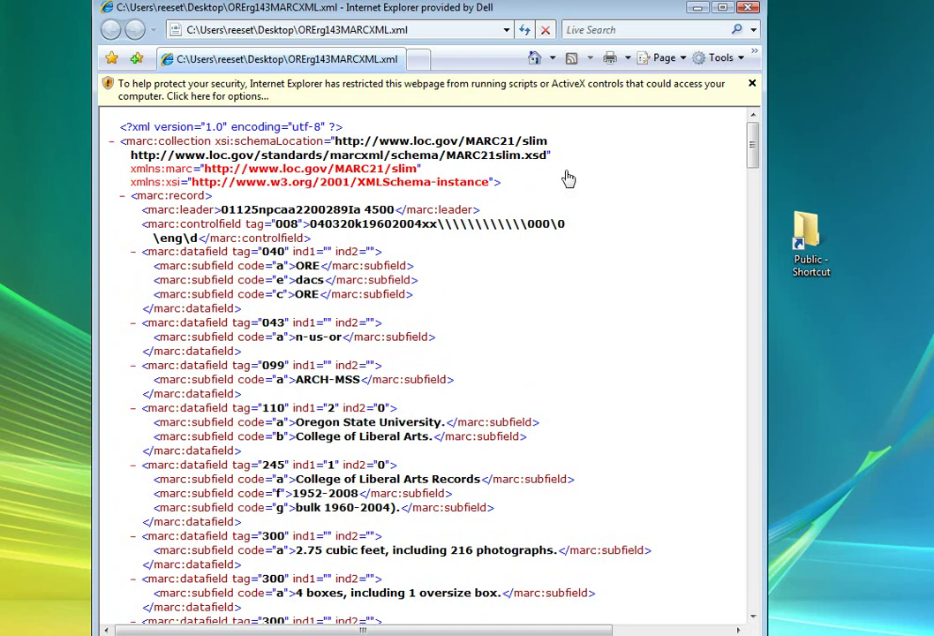
Close Internet Explorer, enlarge MARC Tools, and select the MARCXML => Dublin Core conversion
click(747, 9)
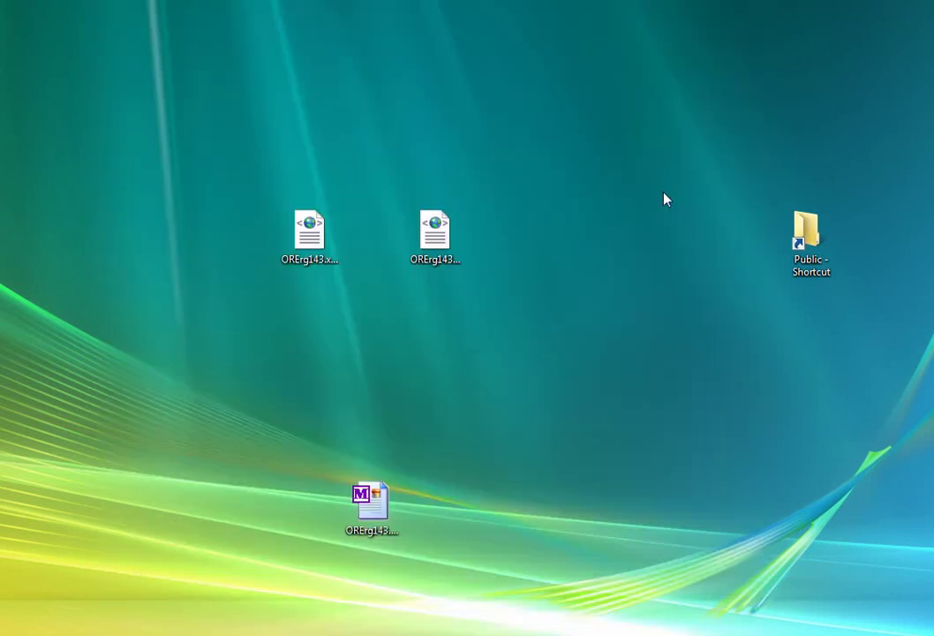
key(alt+Tab)
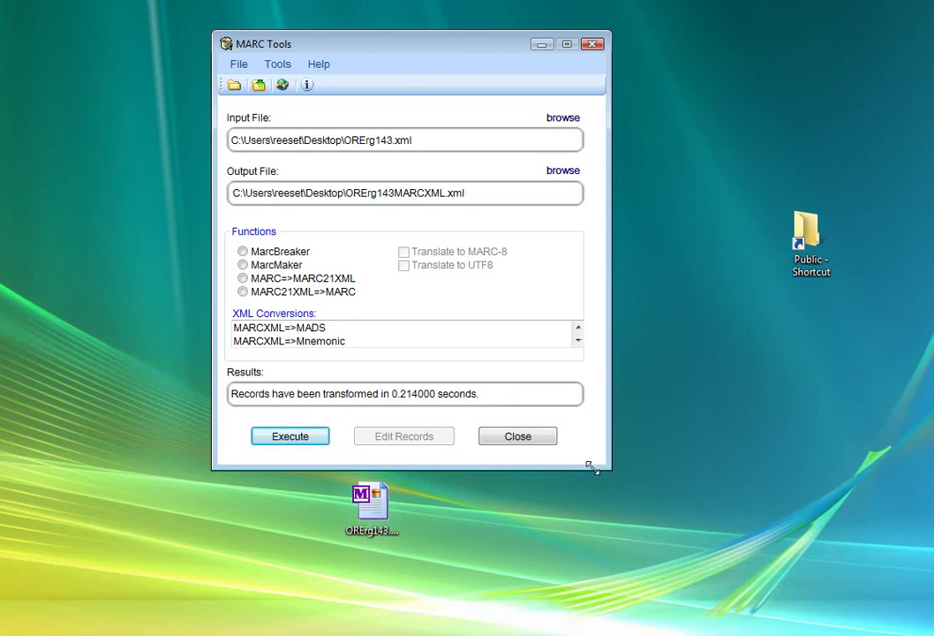
drag(596, 465, 592, 624)
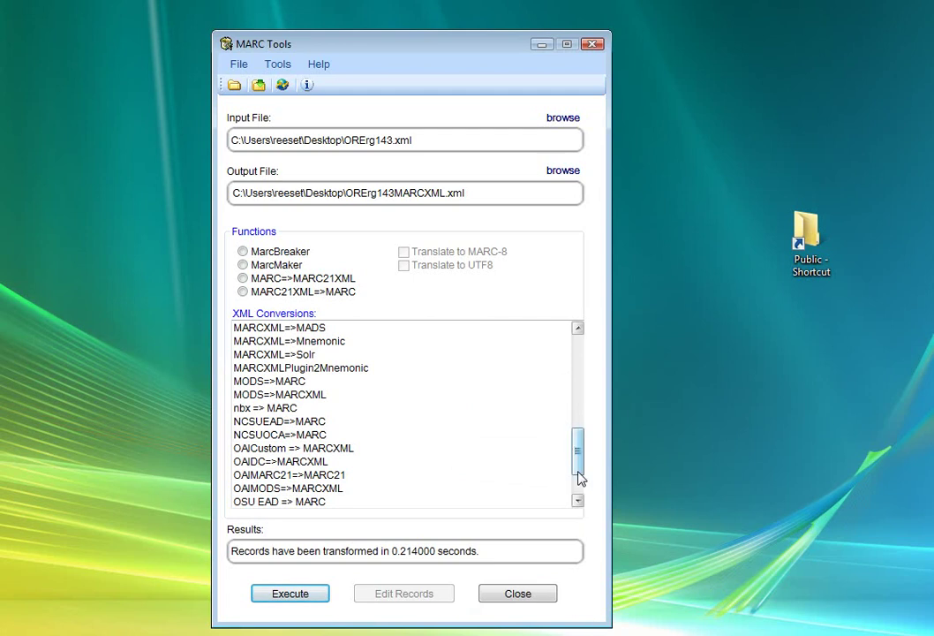
mouse_move(580, 476)
mouse_down()
mouse_move(580, 458)
mouse_move(584, 464)
mouse_up()
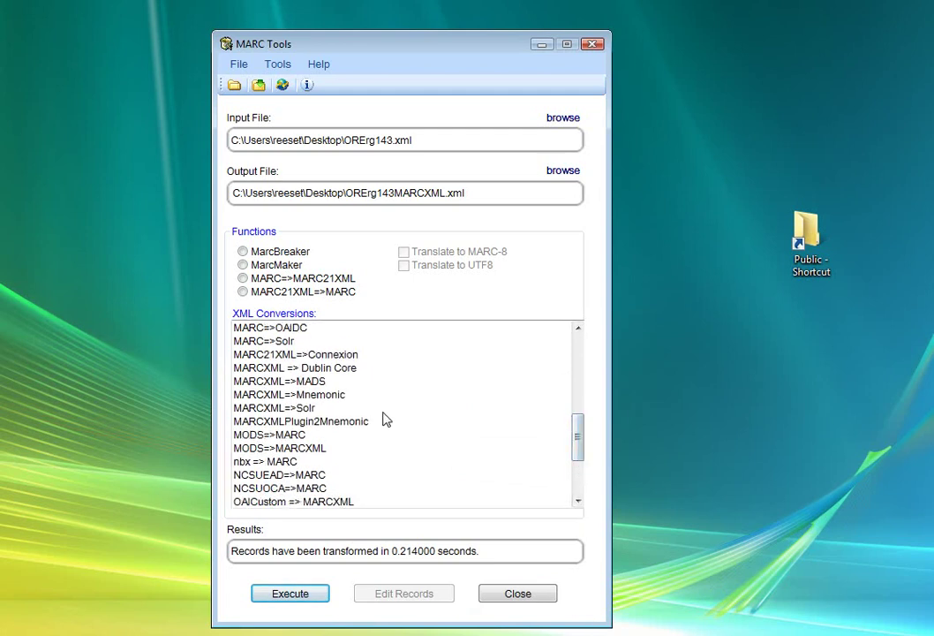
click(316, 371)
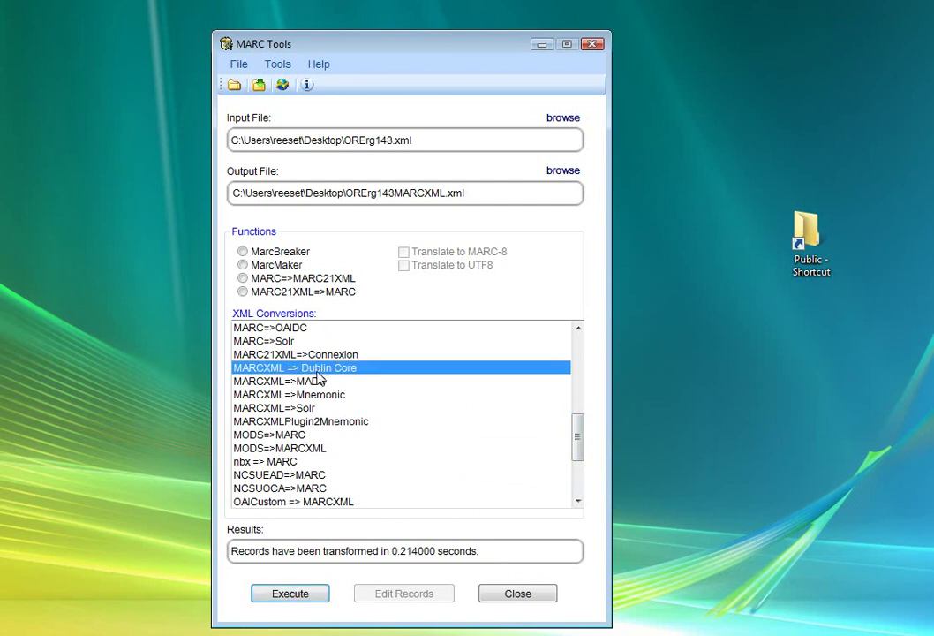
Set ORErg143MARCXML.xml as the input file, filtering the browser to XML files
click(234, 85)
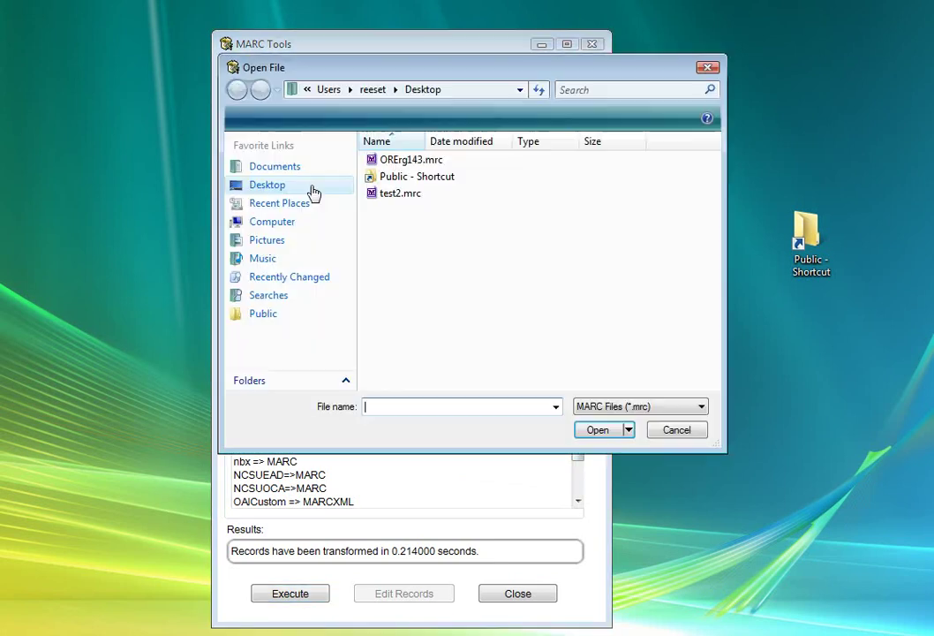
click(680, 406)
click(636, 467)
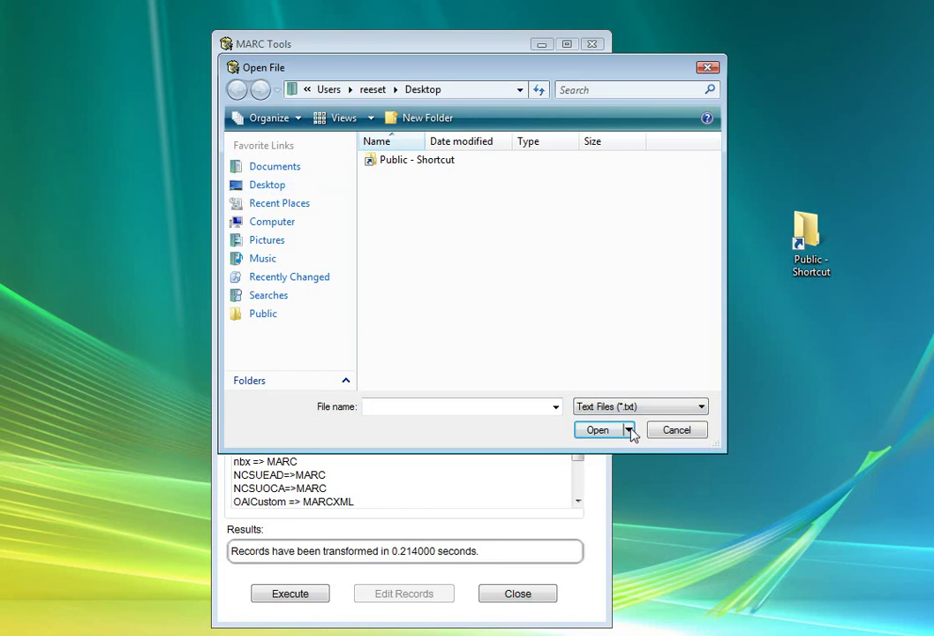
click(640, 406)
click(618, 453)
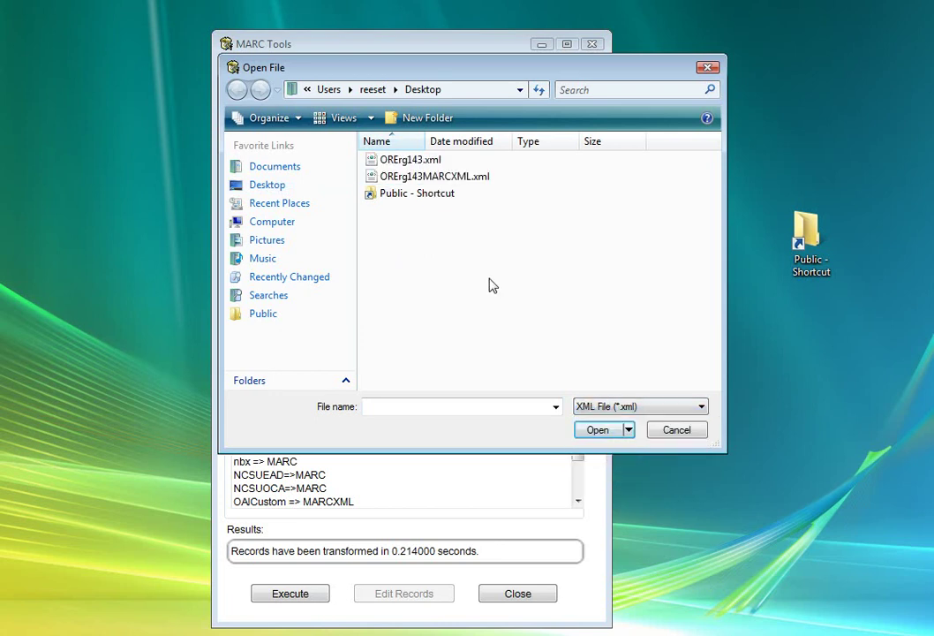
double_click(421, 176)
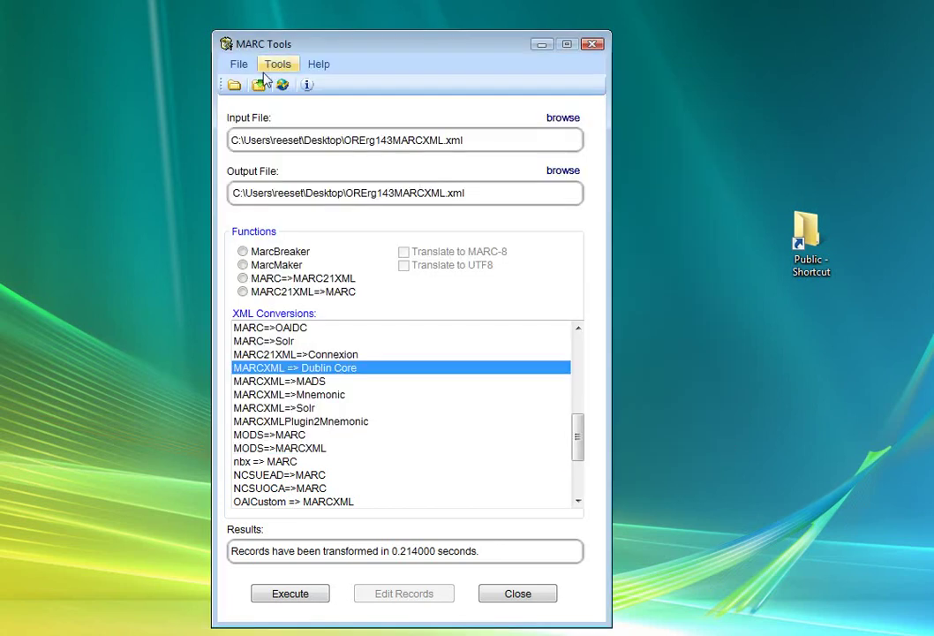
Set the output to XML type named ORErg143dc.xml and run the MARCXML-to-Dublin Core conversion
click(259, 84)
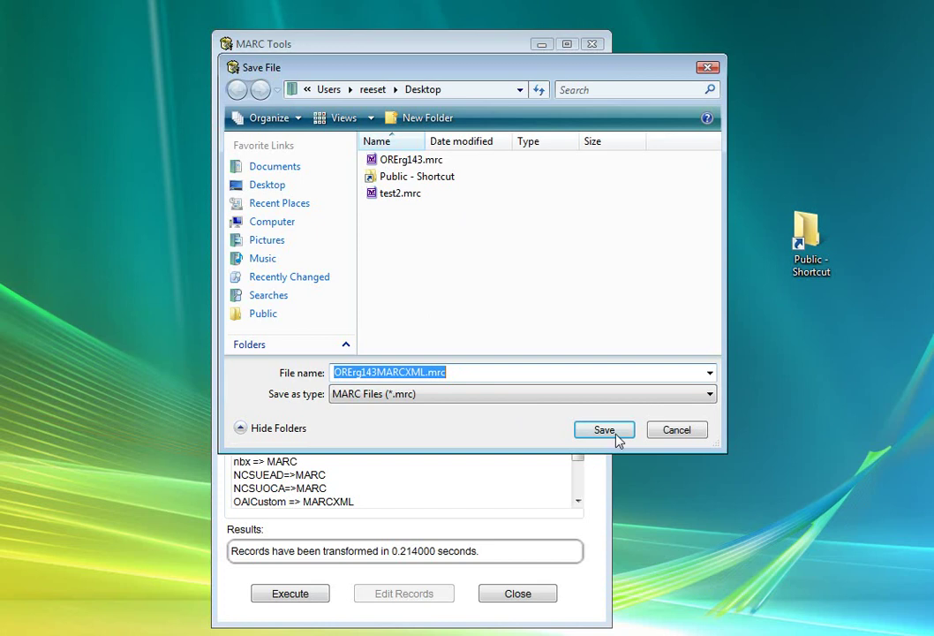
click(588, 395)
click(558, 449)
double_click(416, 372)
drag(423, 372, 380, 372)
key(BackSpace)
text(dc)
key(Return)
click(270, 597)
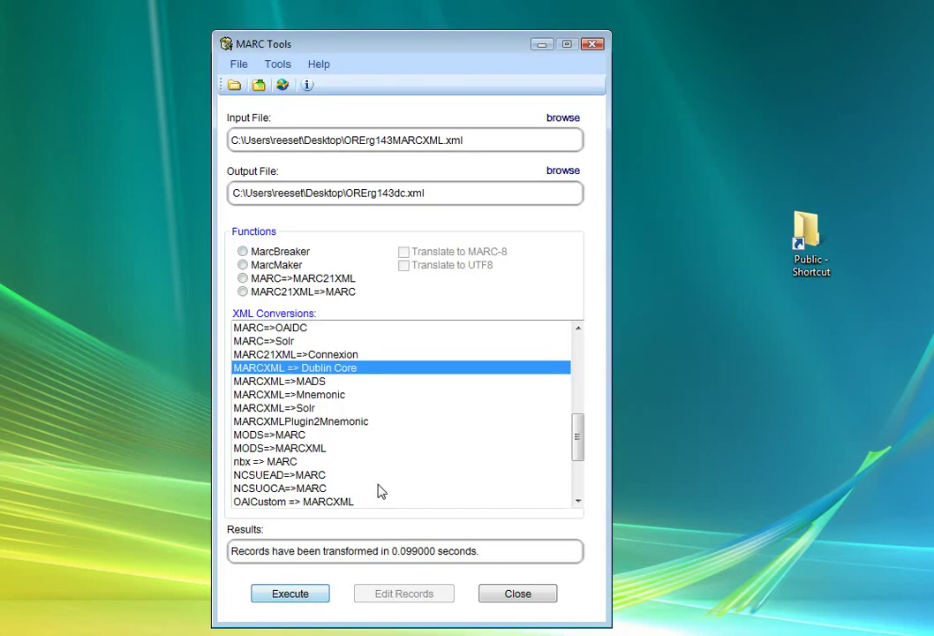
Close MarcEdit, move ORErg143dc.xml beside the other XML files, and view it in Internet Explorer
click(593, 44)
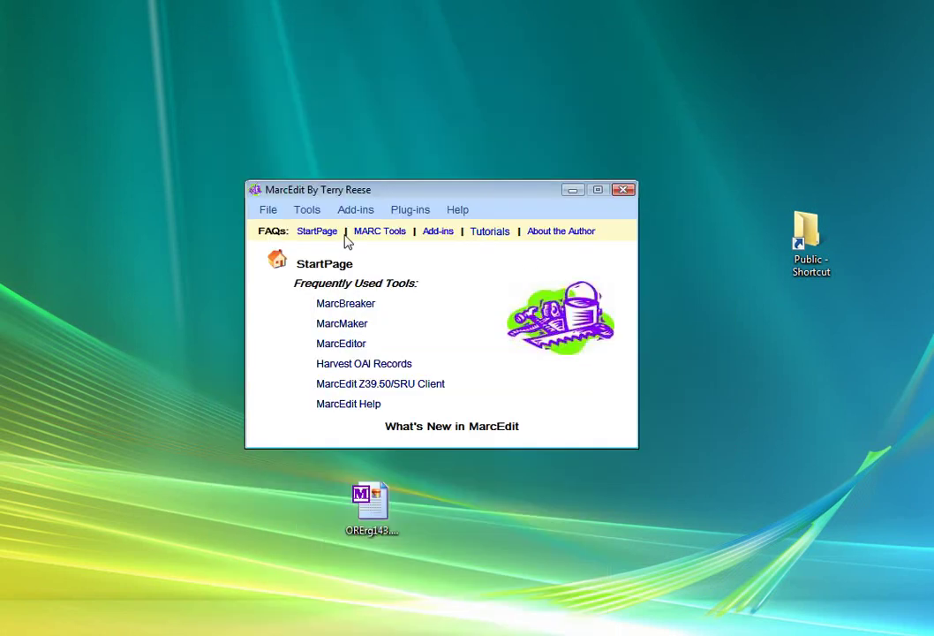
click(623, 191)
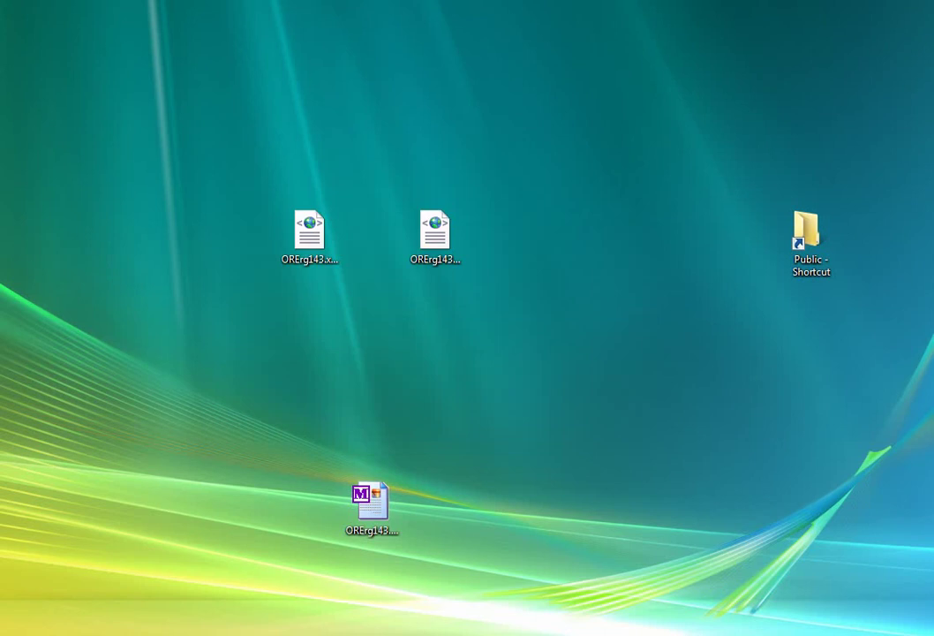
drag(40, 150, 542, 292)
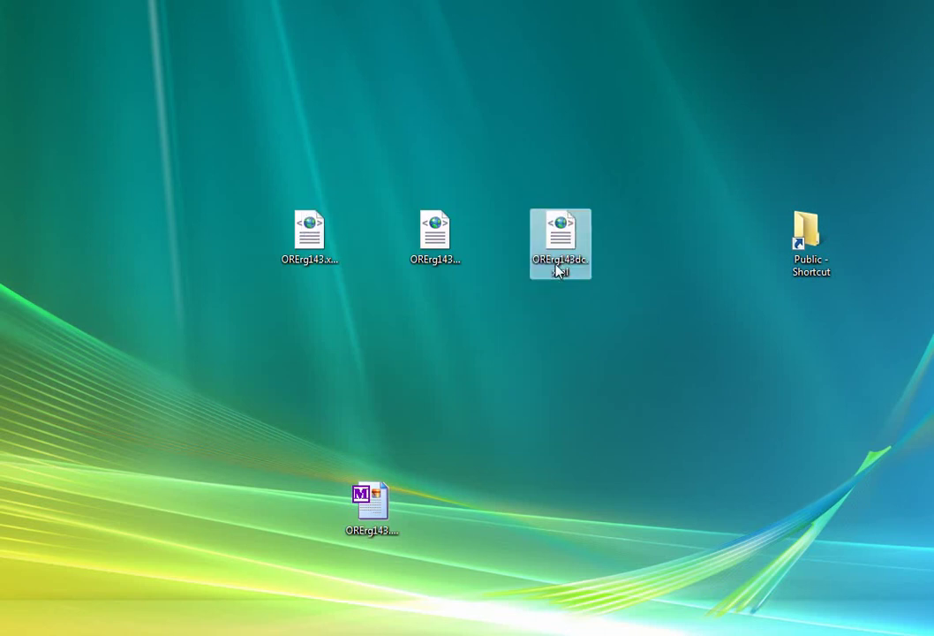
double_click(557, 268)
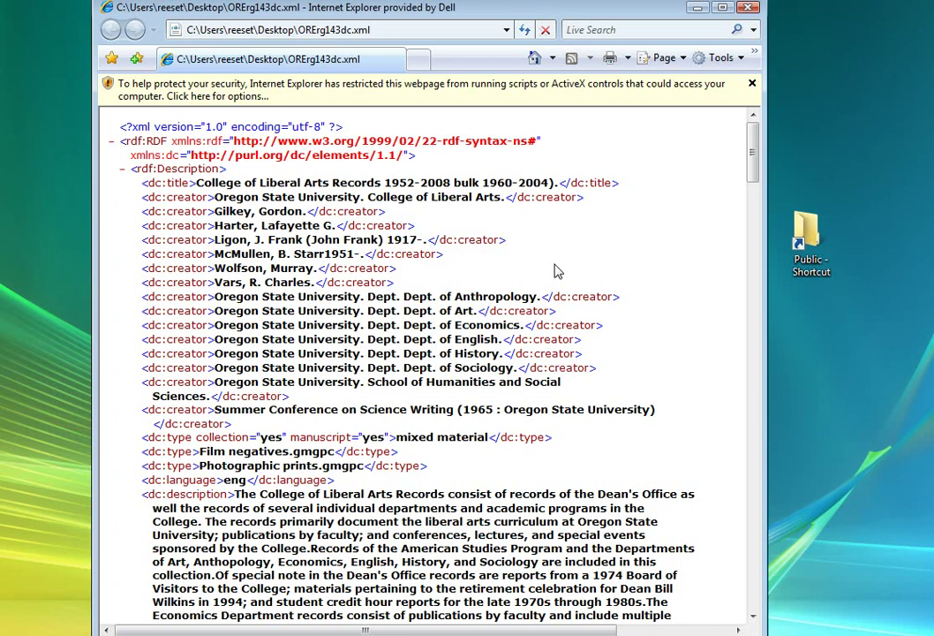
click(748, 7)
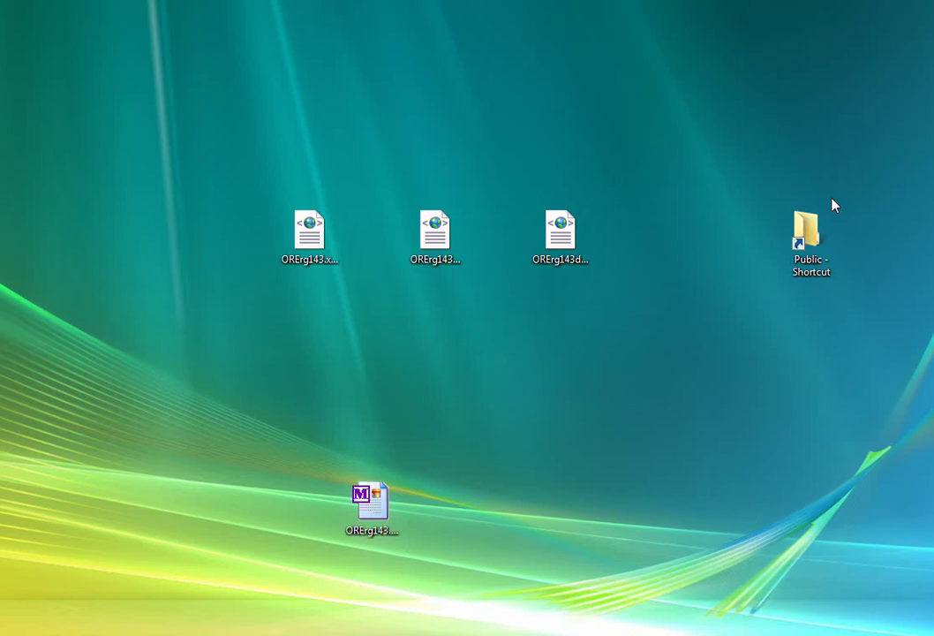